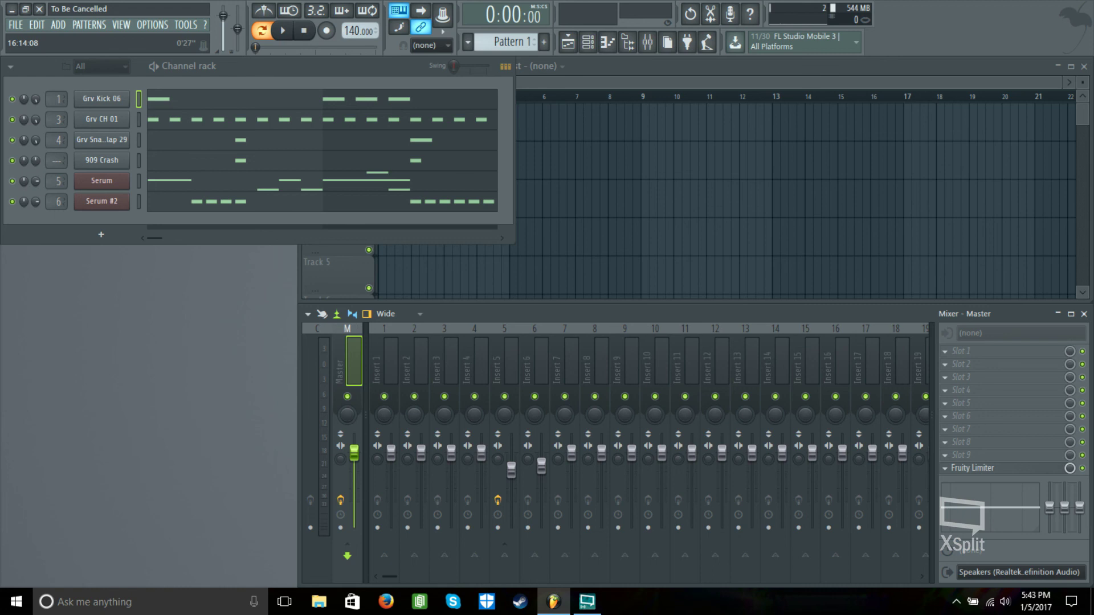
Play the full pattern once, and mute the Serum and Serum #2 channels.
key("space")
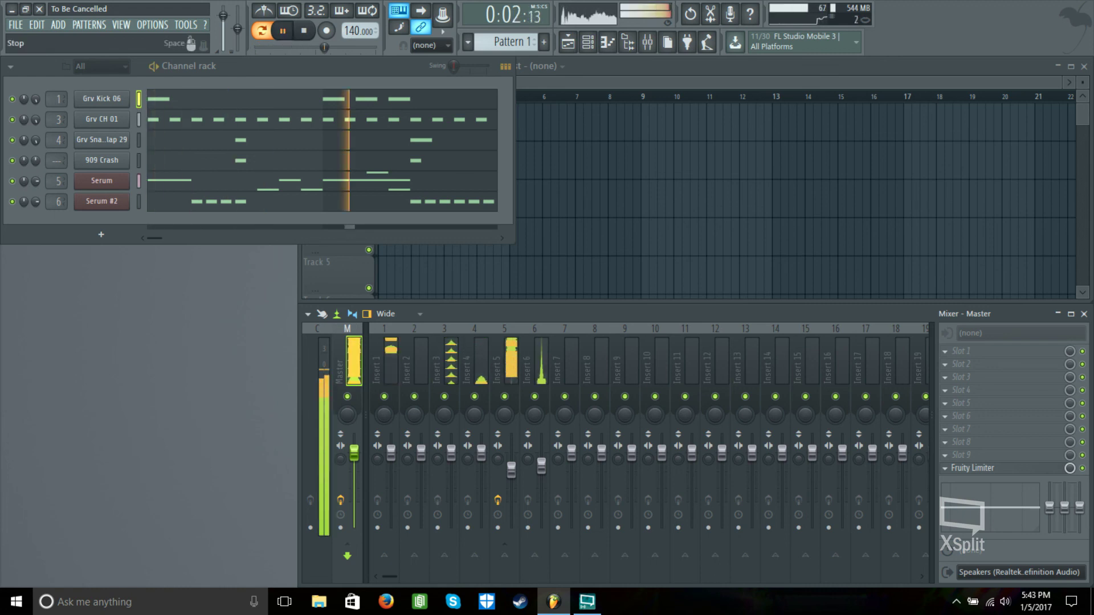
key("space")
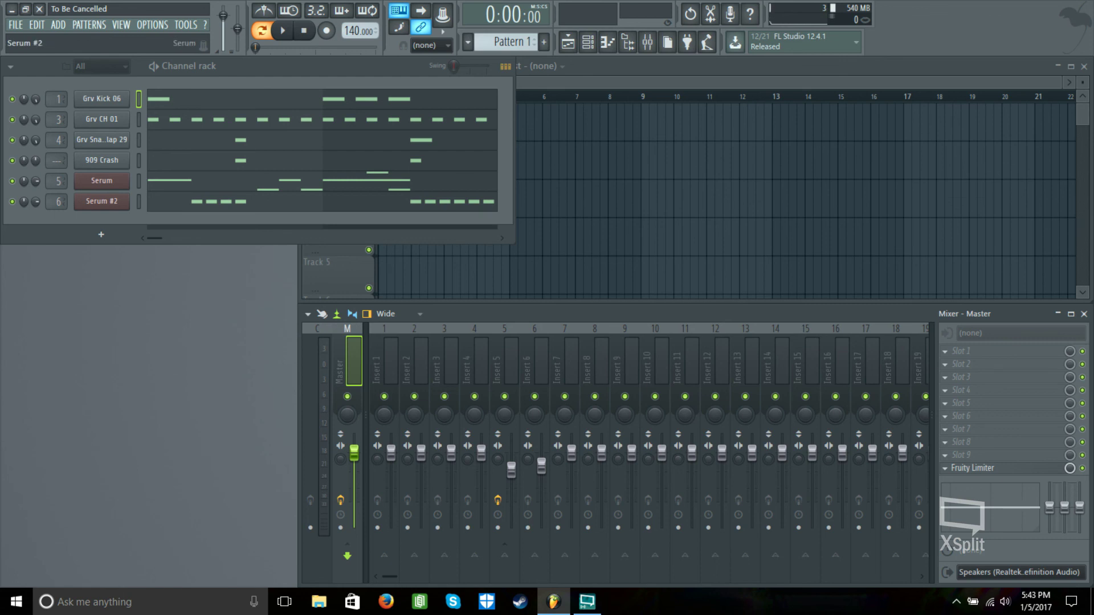
left_click(12, 202)
left_click(12, 181)
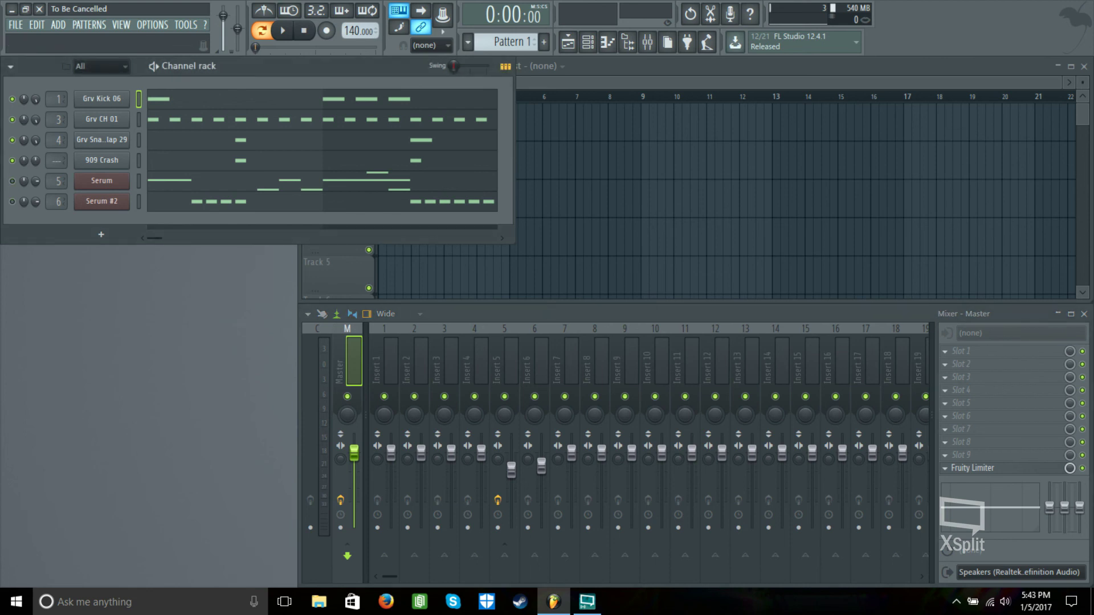
Examine the Grv Kick 06 notes in the piano roll, and play the pattern with only the drum channels.
key("F7")
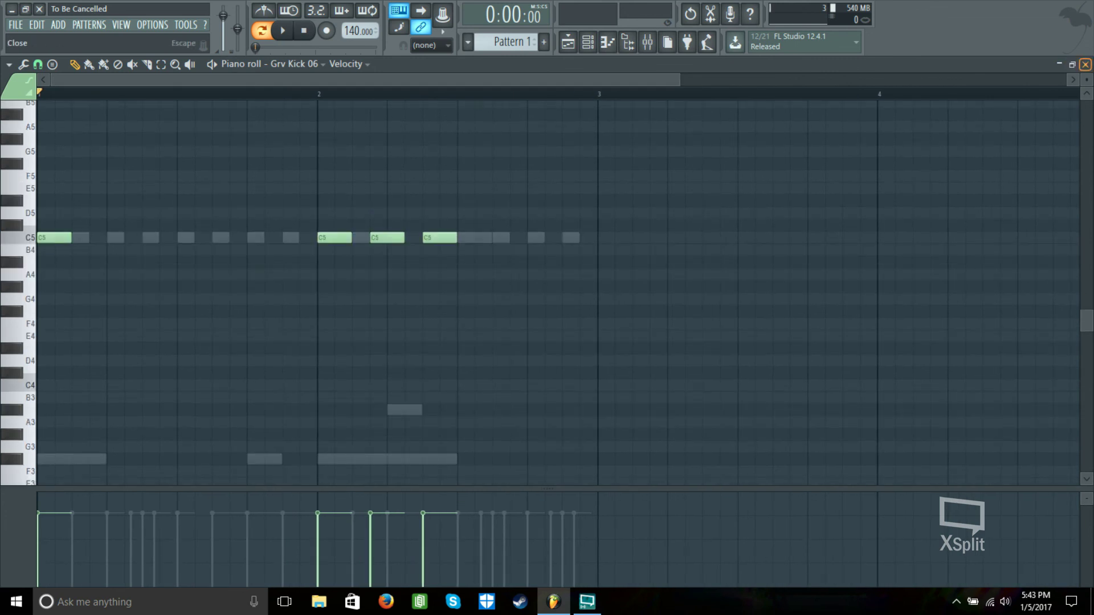
left_click(1085, 65)
right_click(103, 98)
left_click(123, 105)
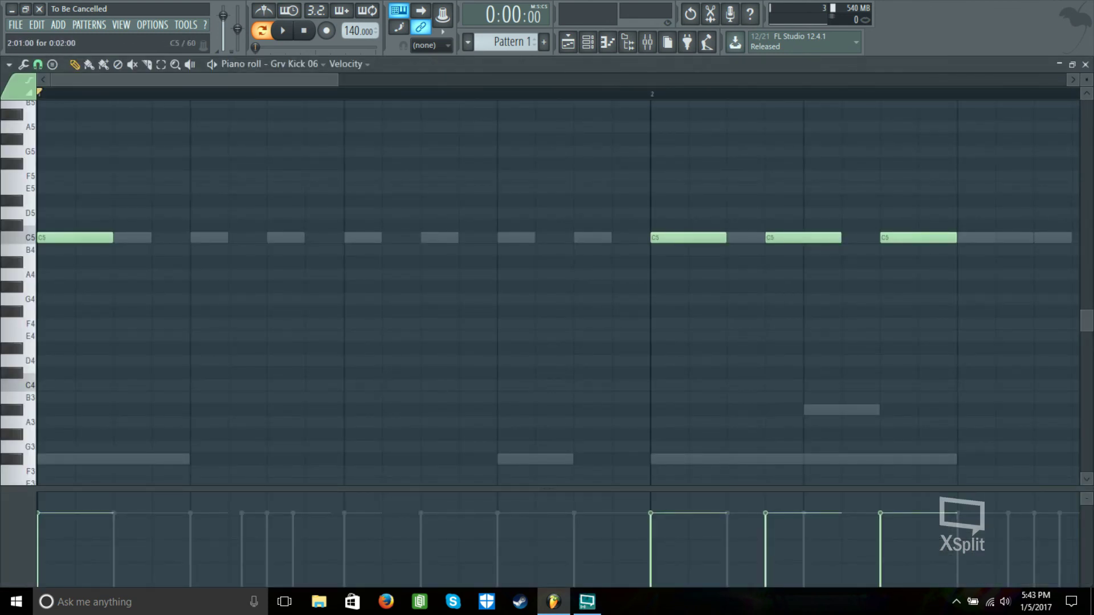
left_click(1085, 64)
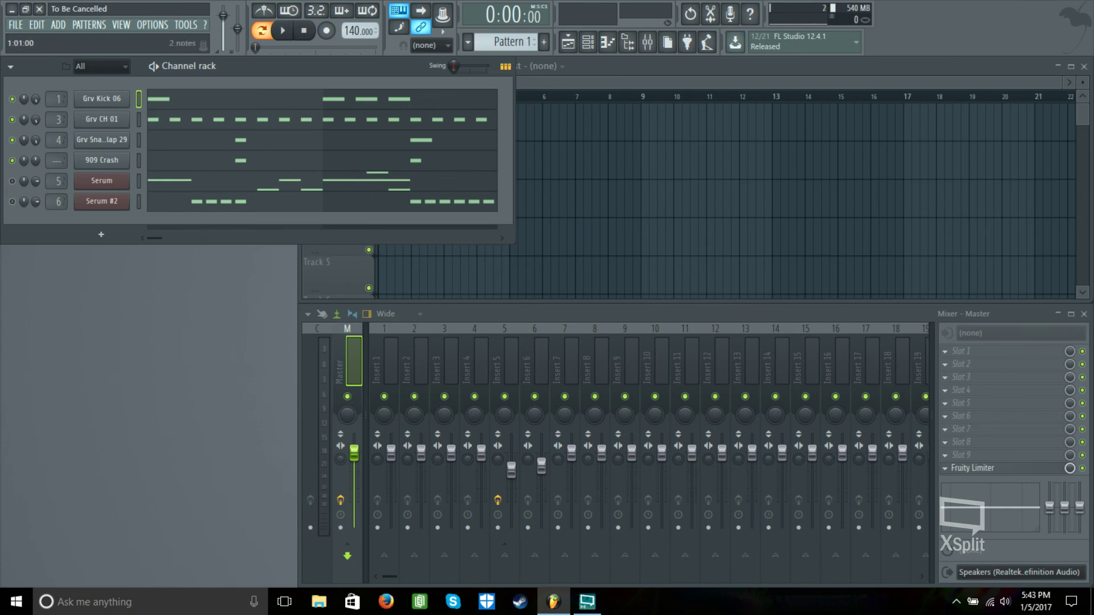
left_click(283, 31)
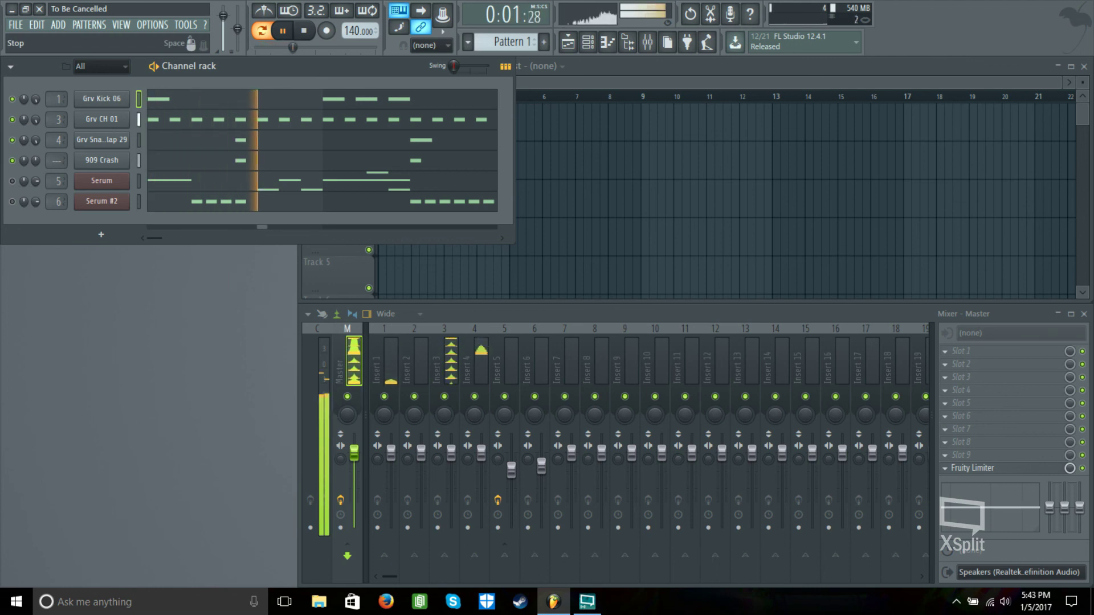
left_click(304, 30)
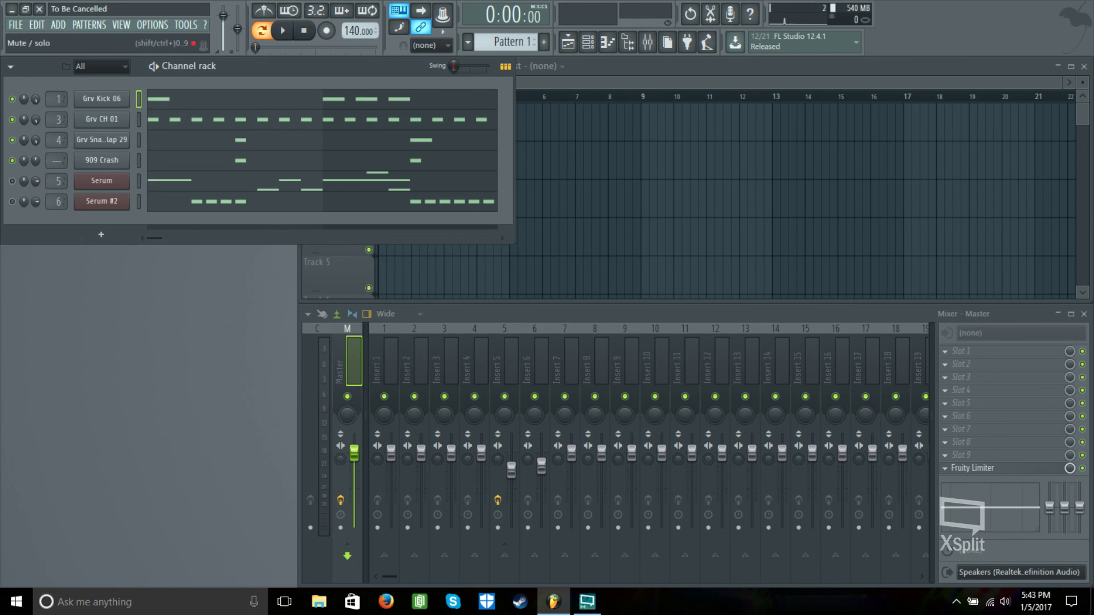
Solo the Serum channel, and play the pattern with its Growl patch open.
right_click(12, 99)
left_click(102, 180)
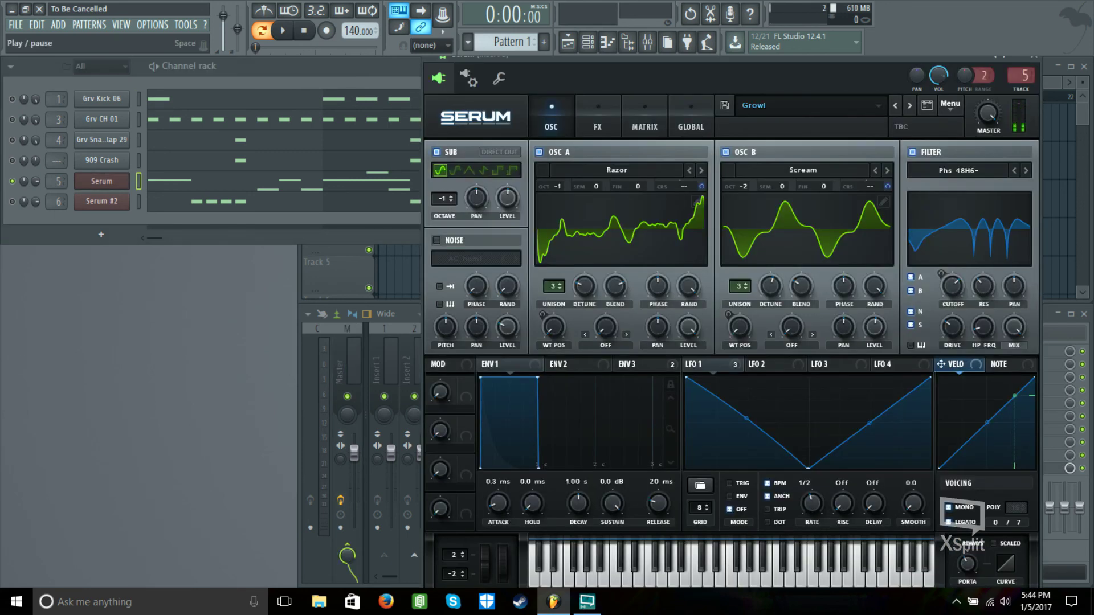
left_click(282, 30)
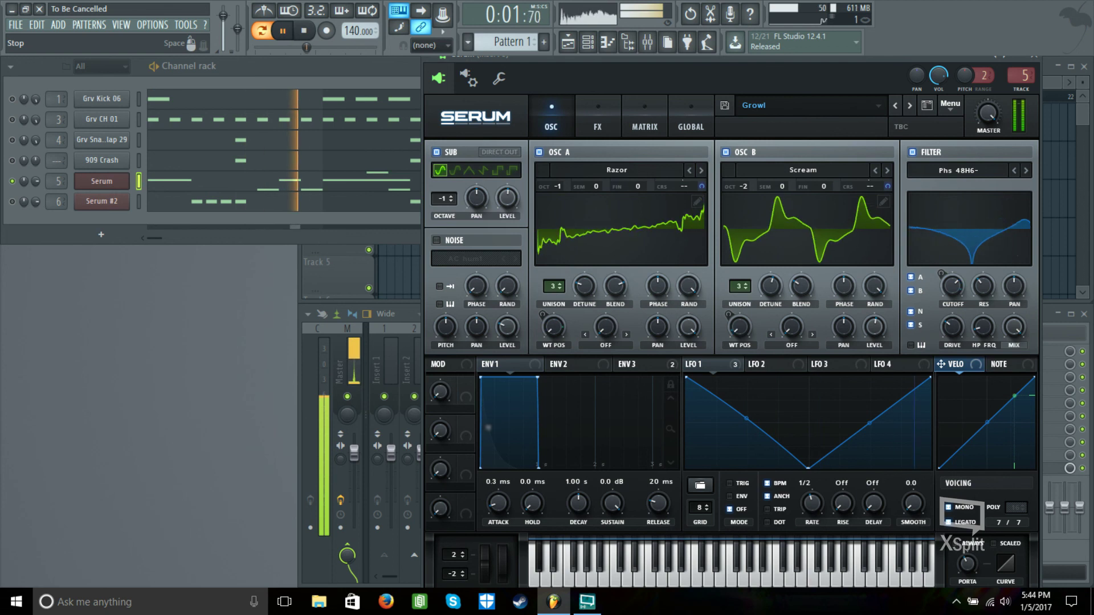
left_click(304, 31)
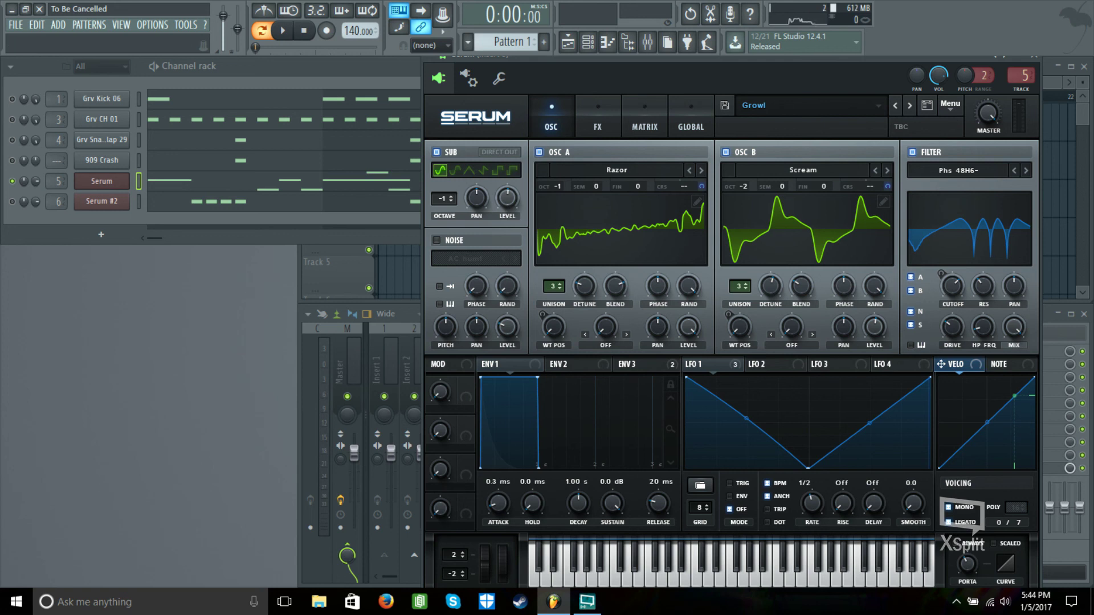
Show envelope 3, and check oscillator A's wavetable in the Digital category.
left_click(629, 364)
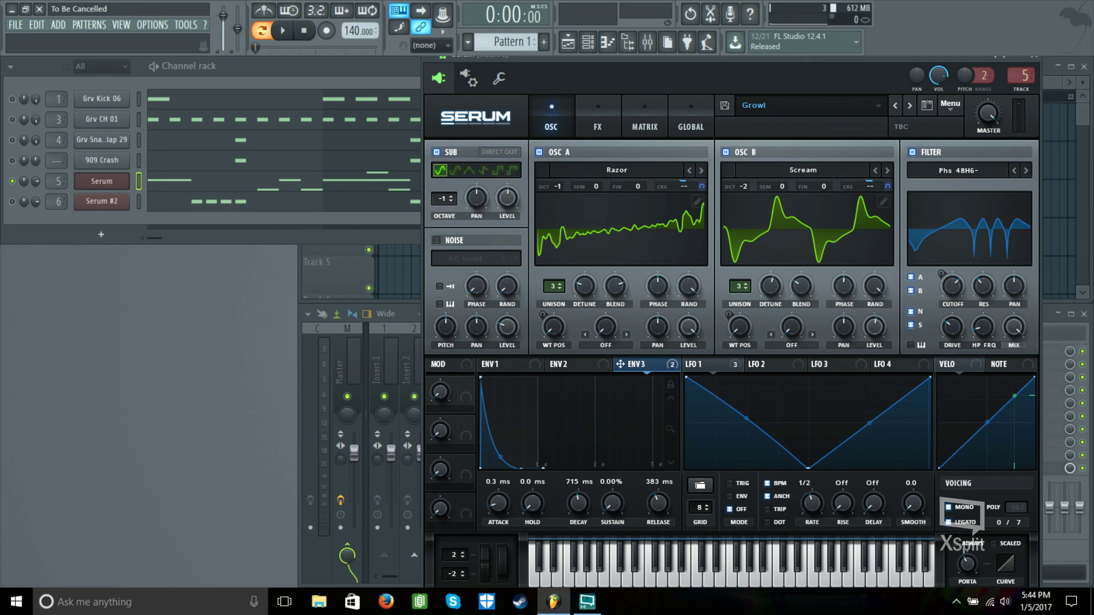
left_click(552, 172)
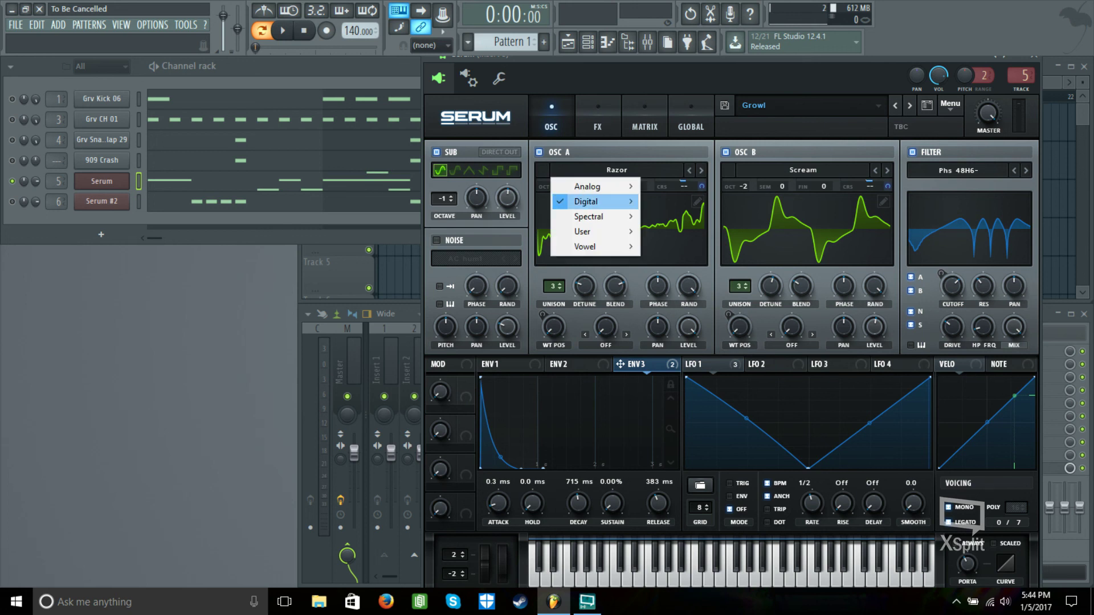
mouse_move(593, 201)
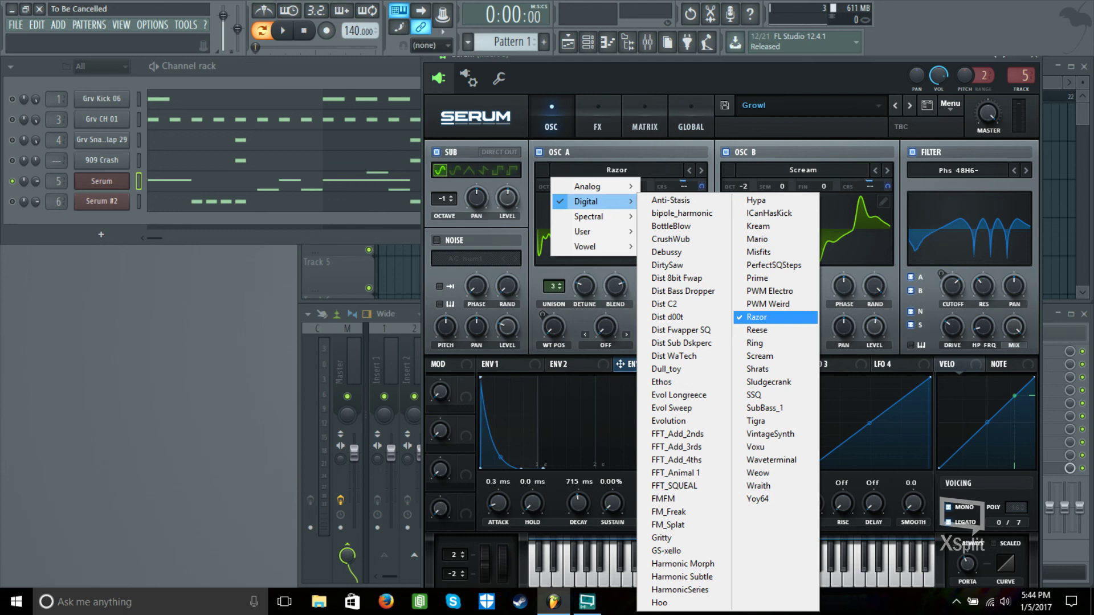
left_click(614, 170)
left_click(614, 170)
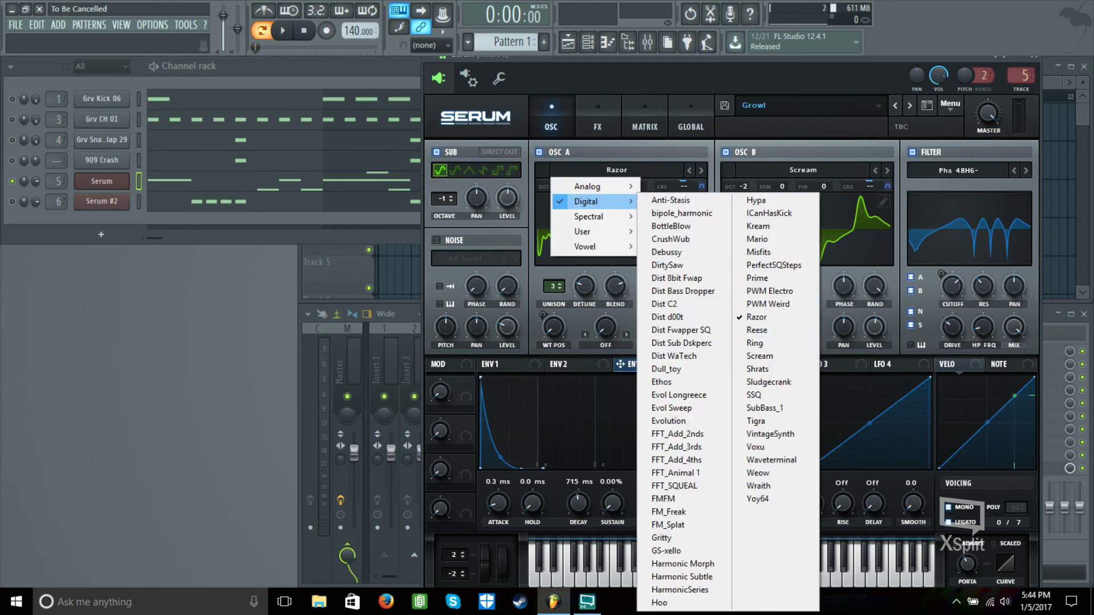
Check oscillator B's wavetable in the Digital category, choosing Scream again.
left_click(803, 170)
left_click(803, 169)
mouse_move(780, 202)
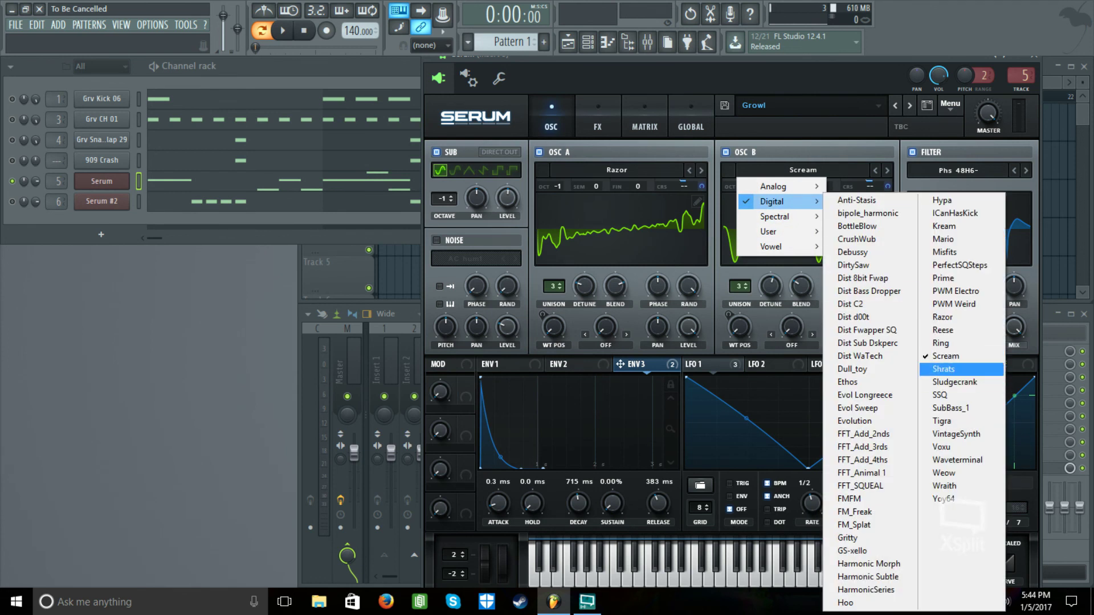
left_click(946, 356)
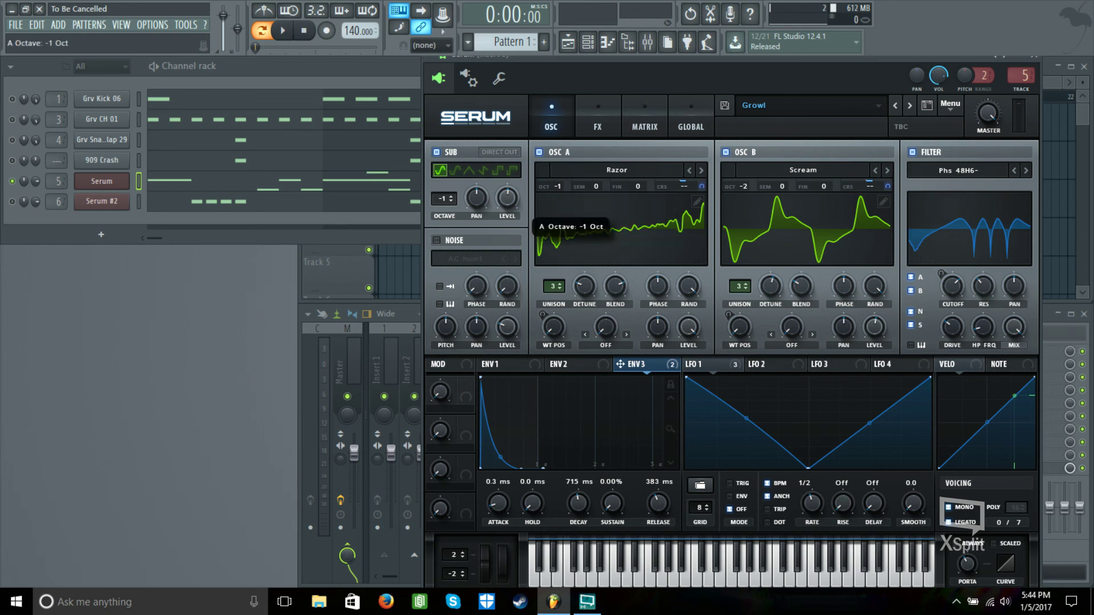
Check oscillator A's octave and the unison detune of both oscillators, and play the Serum part.
left_click_drag(558, 186, 558, 180)
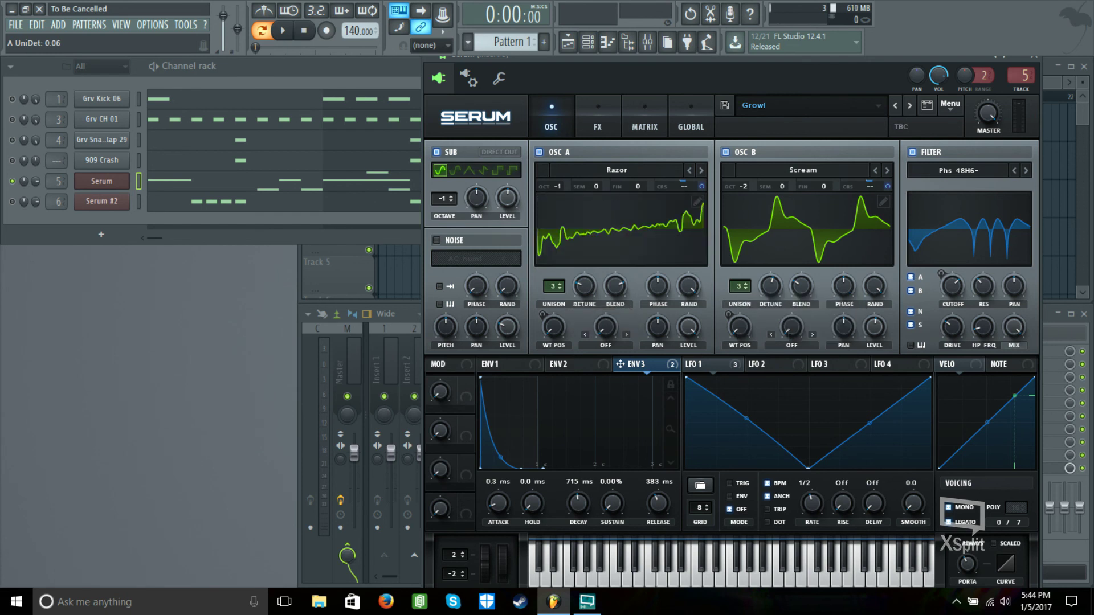
mouse_move(770, 286)
key("space")
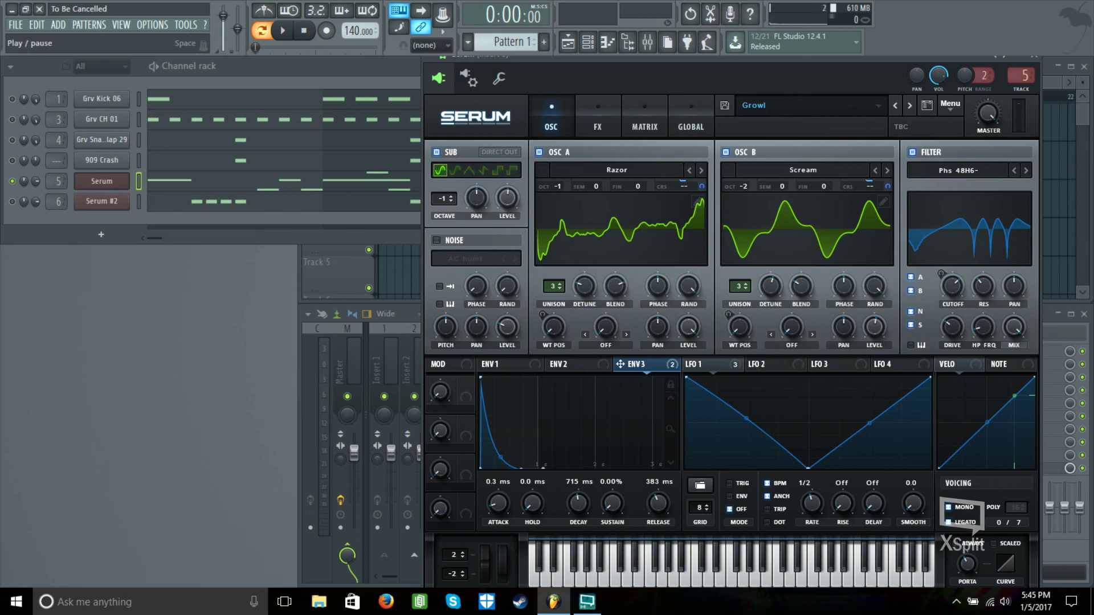
left_click(282, 31)
left_click(304, 30)
Check the filter type in the Flanges category and the filter's cutoff, and listen to the Serum part.
left_click(958, 170)
mouse_move(945, 216)
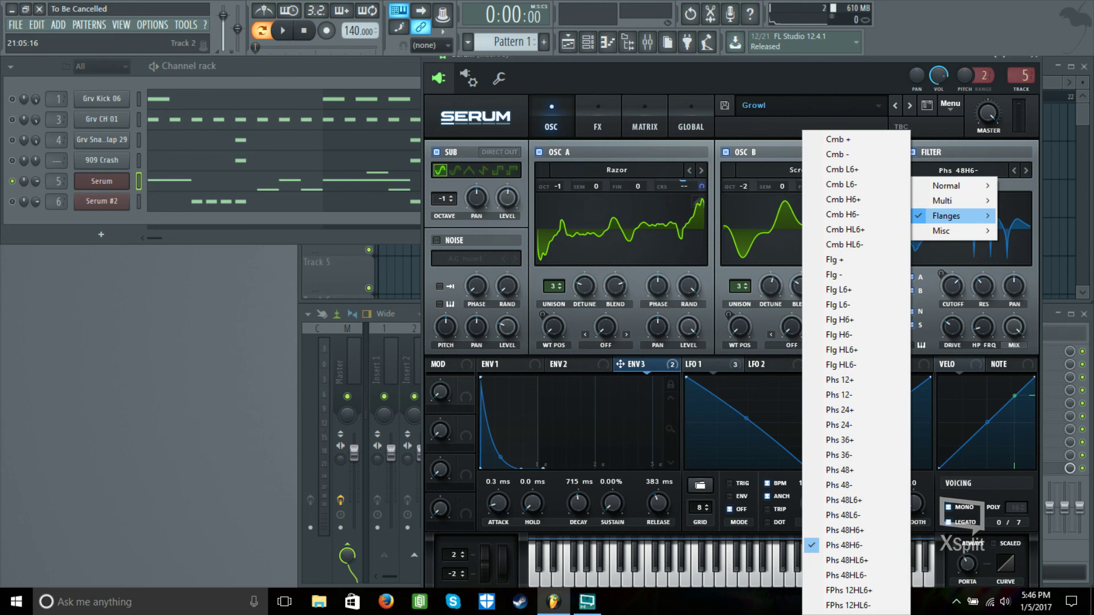
key("Escape")
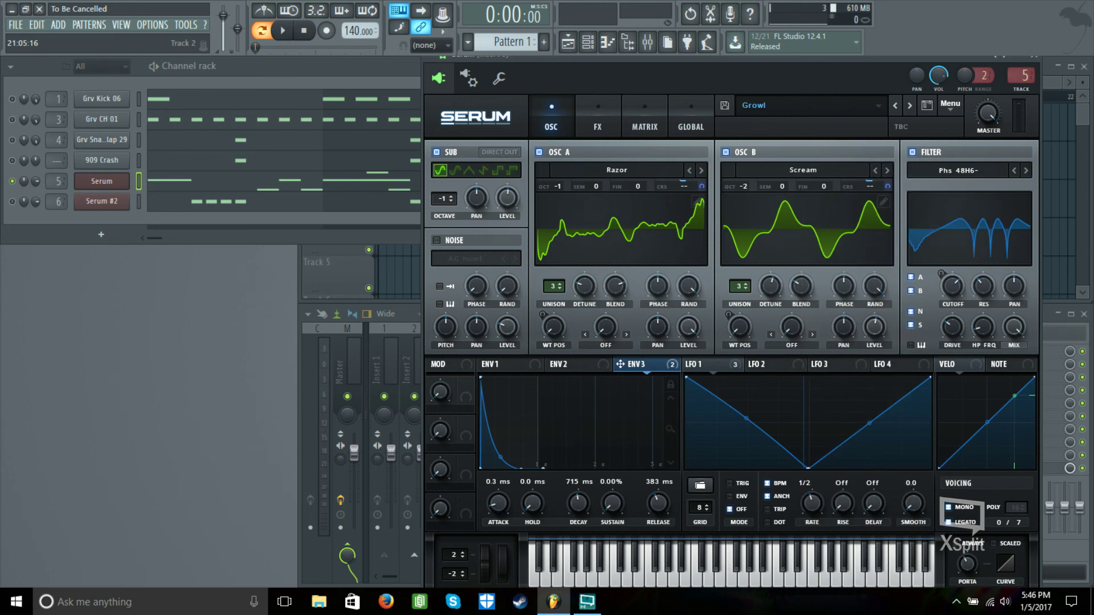
mouse_move(953, 286)
key("space")
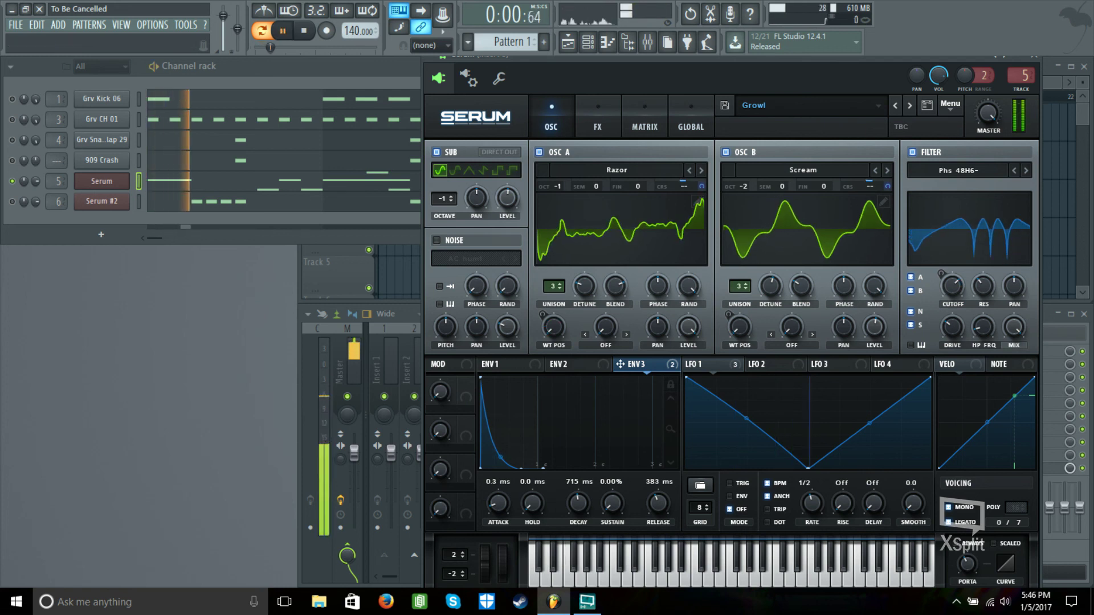
key("space")
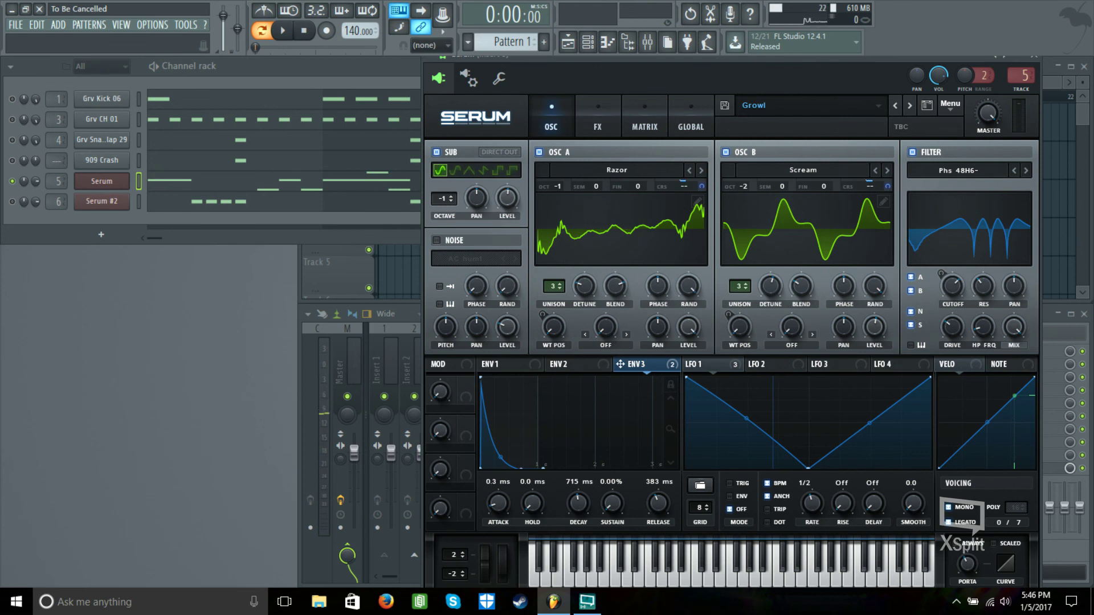
Examine the patch's distortion, flanger, phaser, compressor and reverb settings, and return to the oscillator page.
left_click(597, 122)
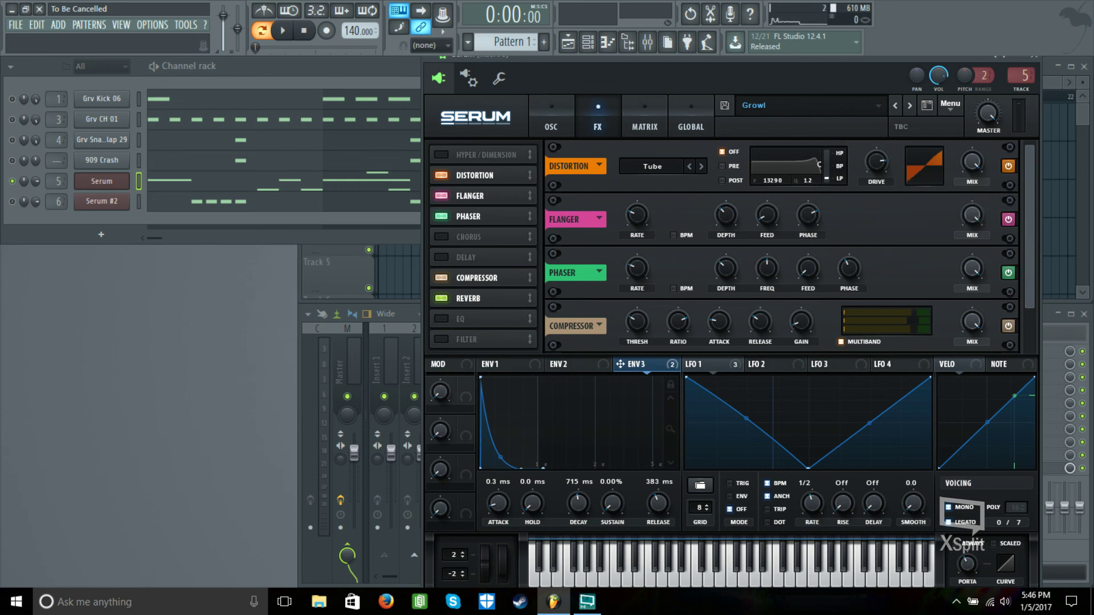
scroll(781, 245, "down", 2)
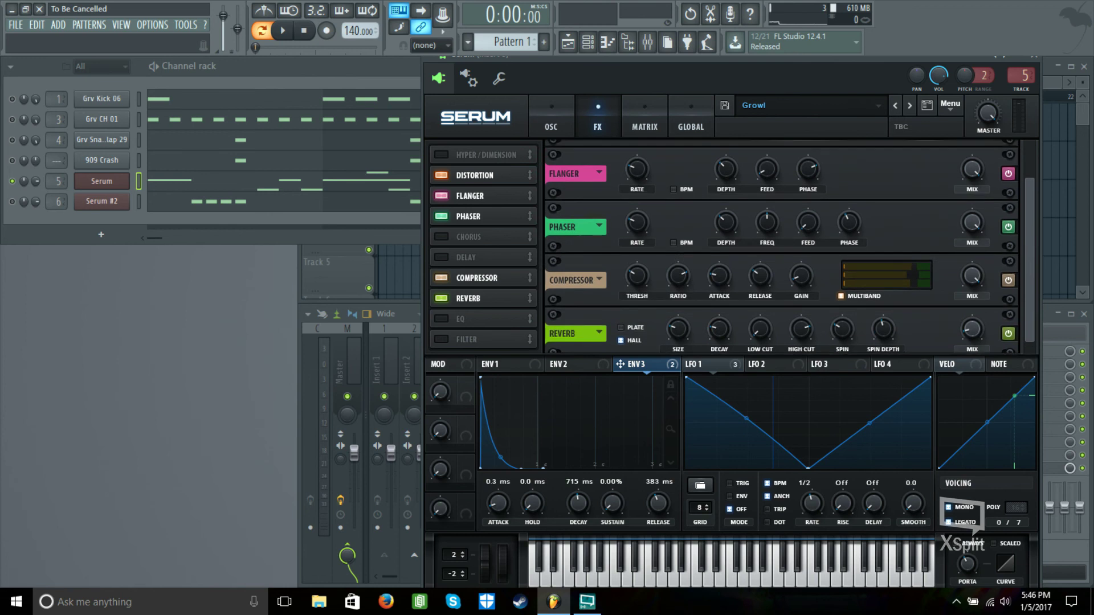
scroll(780, 245, "down", 1)
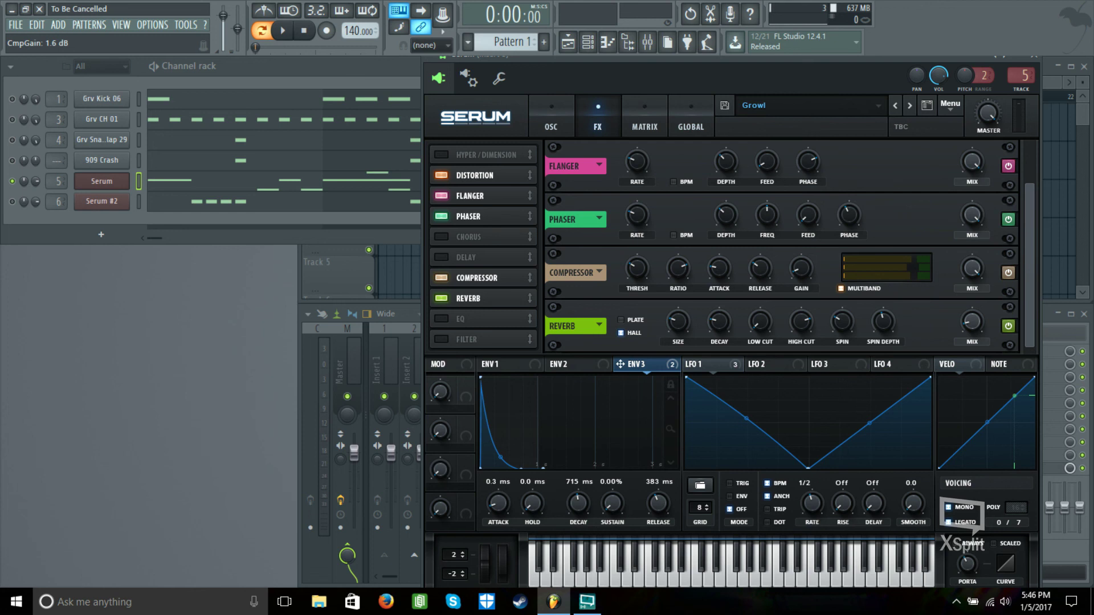
mouse_move(678, 321)
left_click(551, 123)
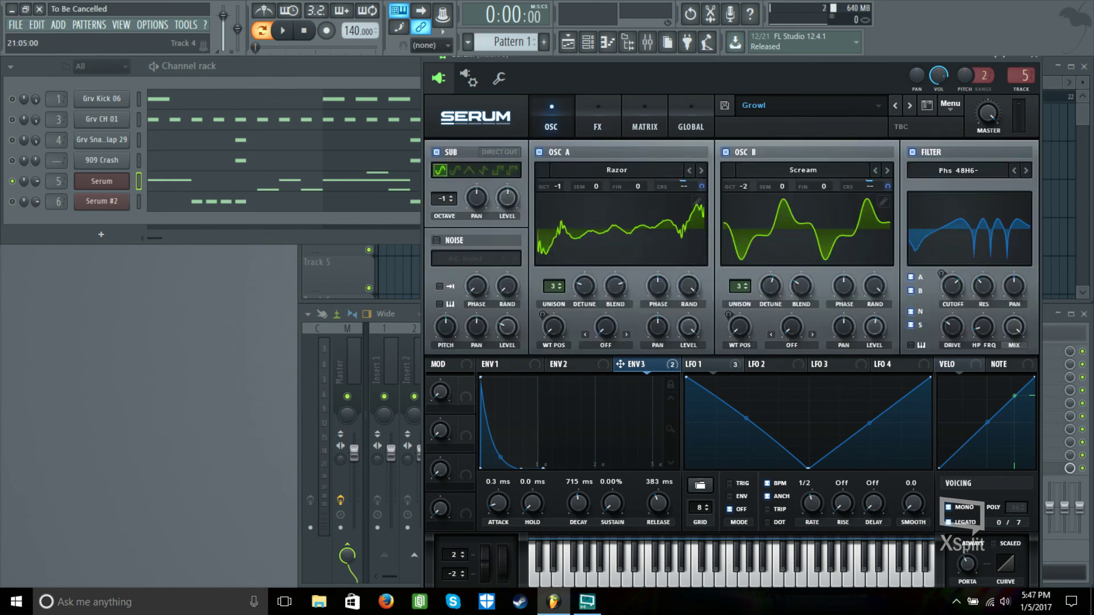
Bypass the flanger, phaser, compressor, reverb and distortion effects, and play the dry sound.
left_click(597, 123)
left_click(1008, 166)
left_click(1007, 220)
left_click(1008, 272)
left_click(1007, 326)
scroll(1007, 257, "up", 2)
left_click(1007, 166)
key("space")
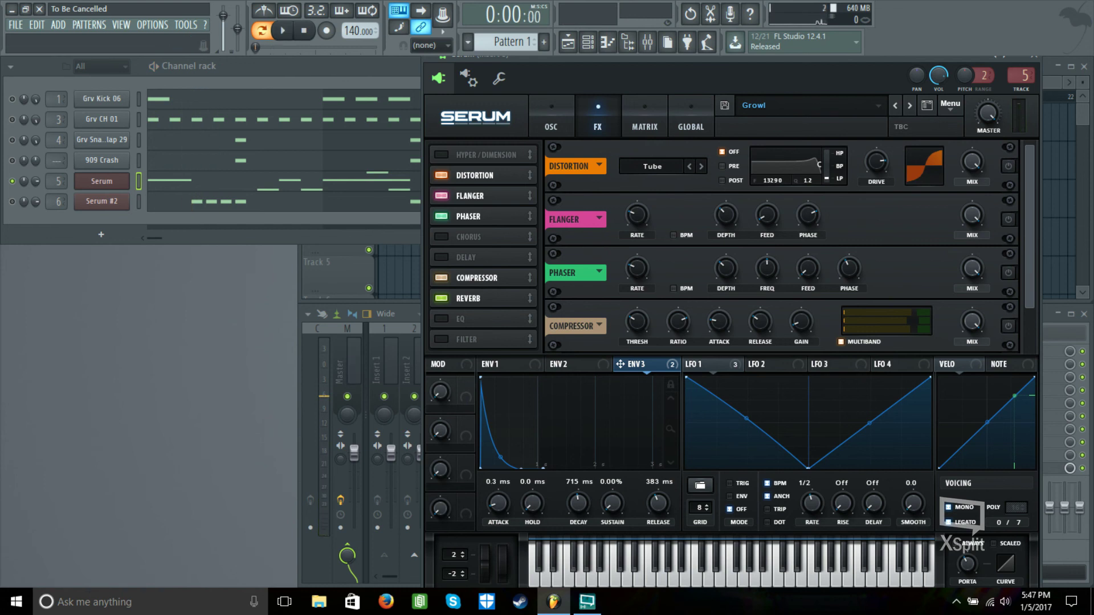
Re-enable the distortion, flanger, phaser, compressor and reverb effects one at a time, and return to the oscillator page.
left_click(1008, 165)
left_click(1007, 219)
left_click(1008, 220)
left_click(1008, 219)
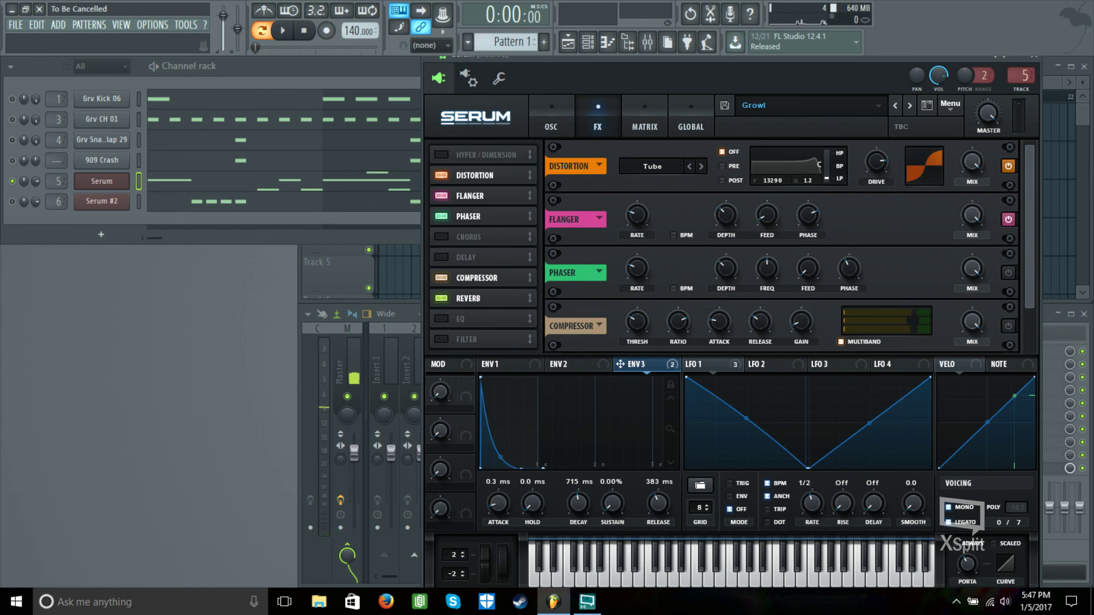
left_click(1008, 272)
left_click(1008, 326)
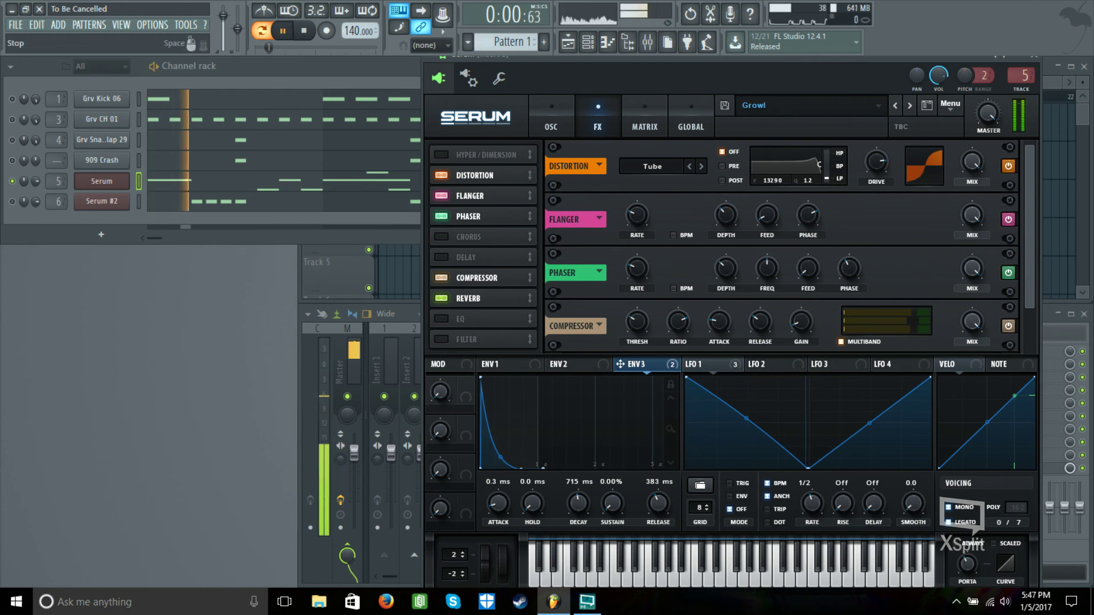
scroll(1008, 326, "down", 2)
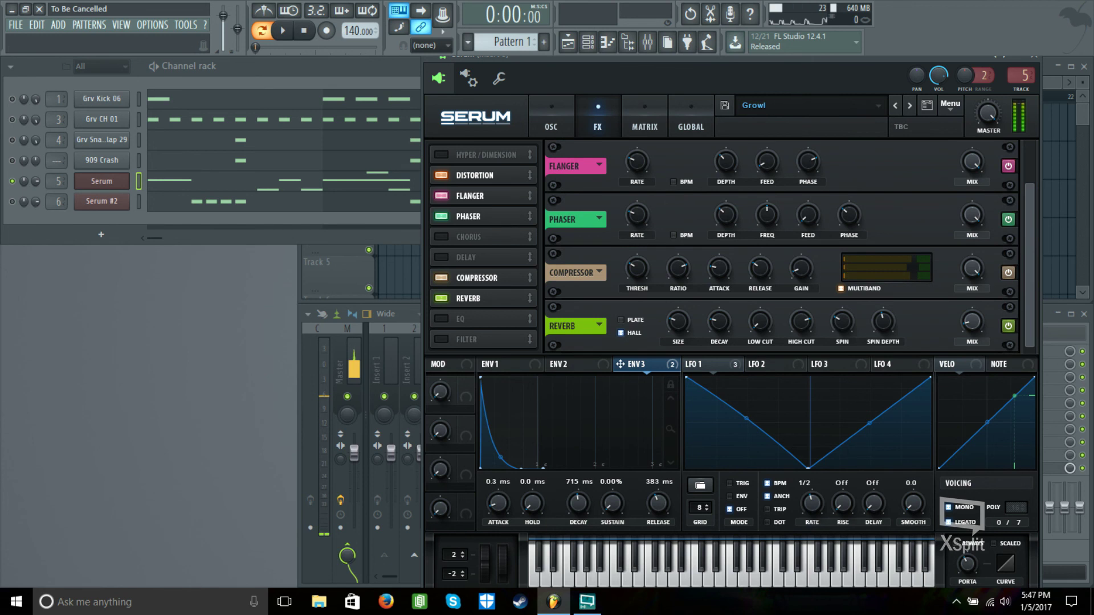
left_click(551, 120)
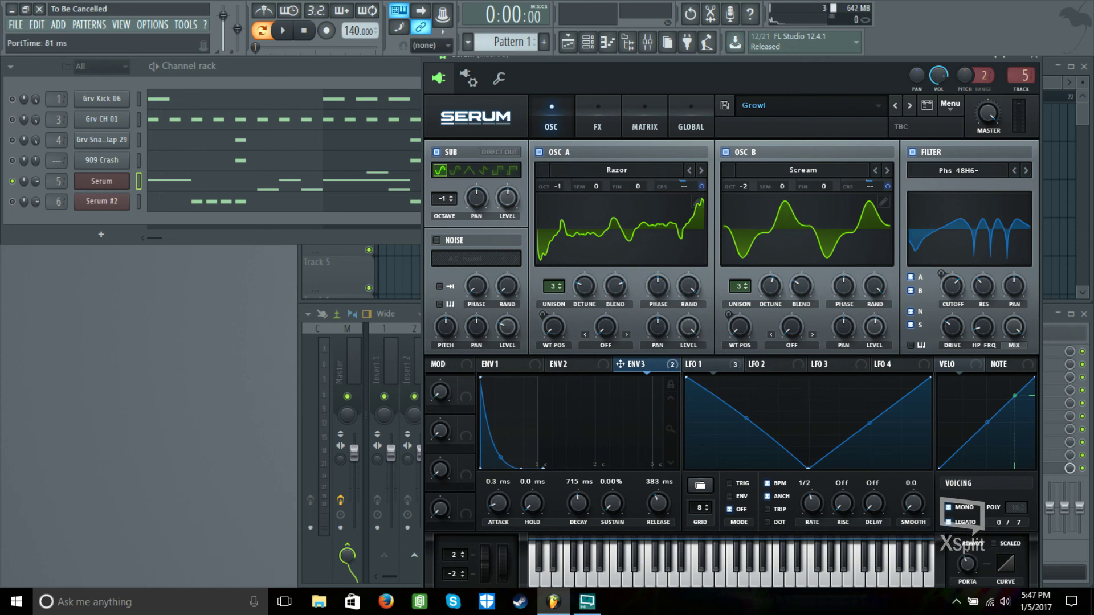
Open the Serum channel's notes in the piano roll, and play them back.
key("F7")
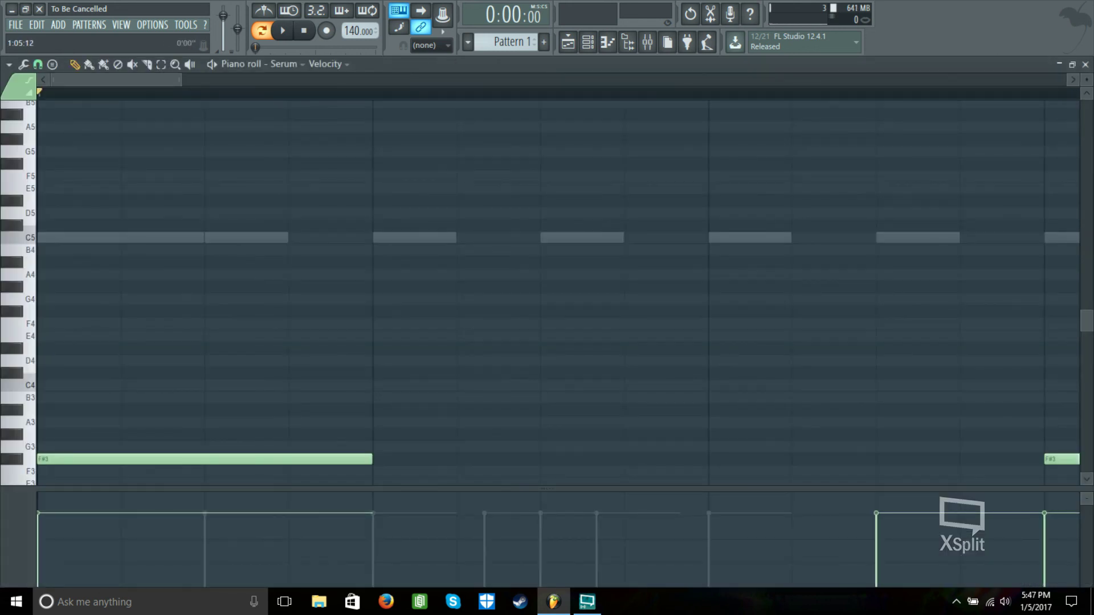
scroll(265, 262, "down", 5)
scroll(265, 262, "down", 5)
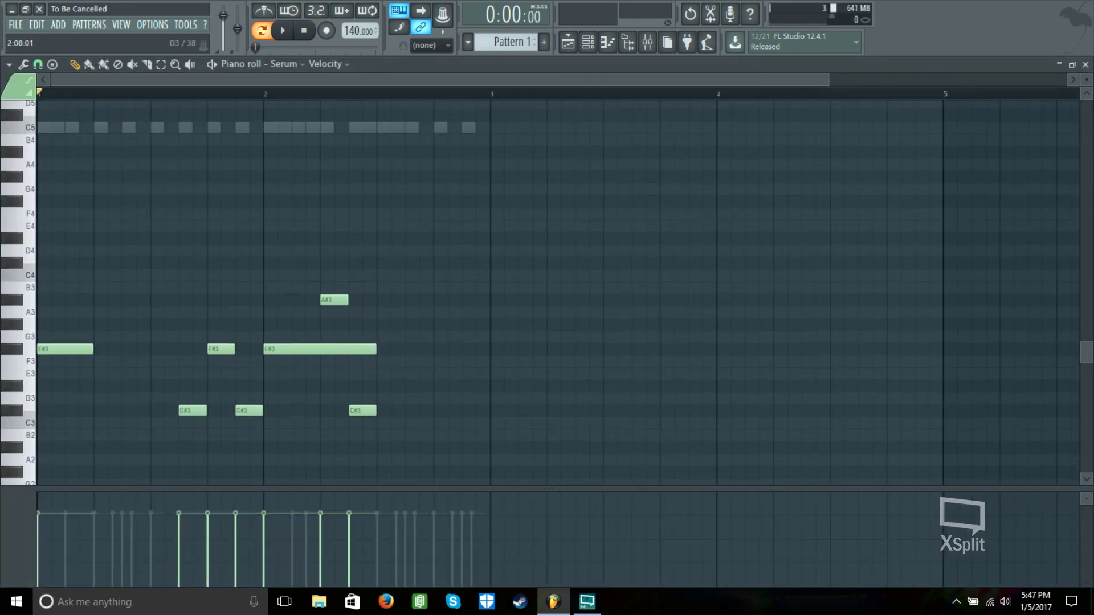
key("space")
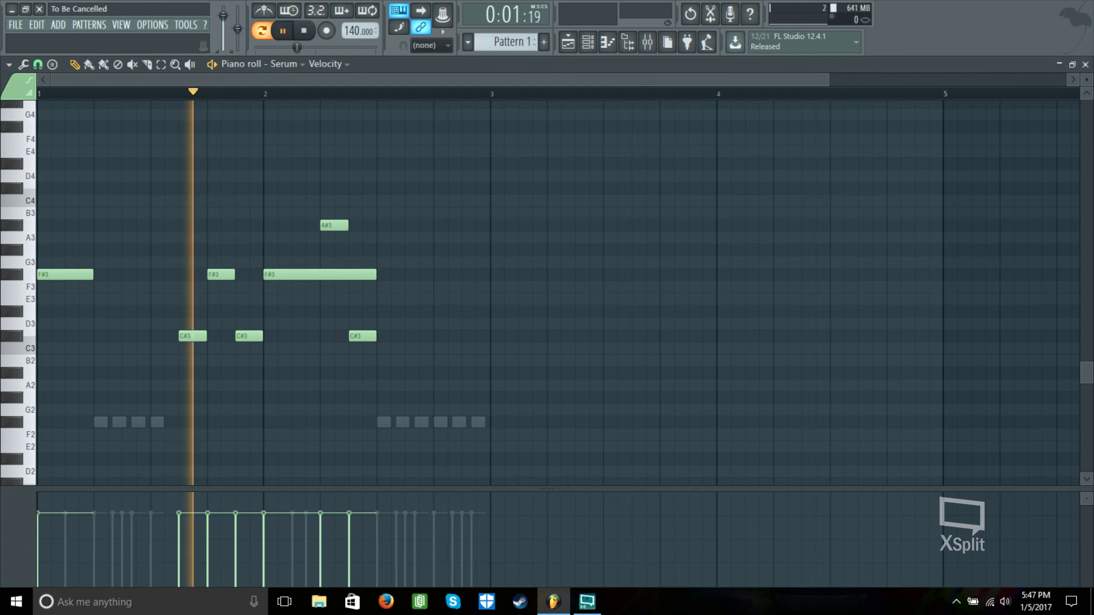
Replay the Serum notes from the first C#3 note in bar 1, and close the piano roll and the Serum window.
key("space")
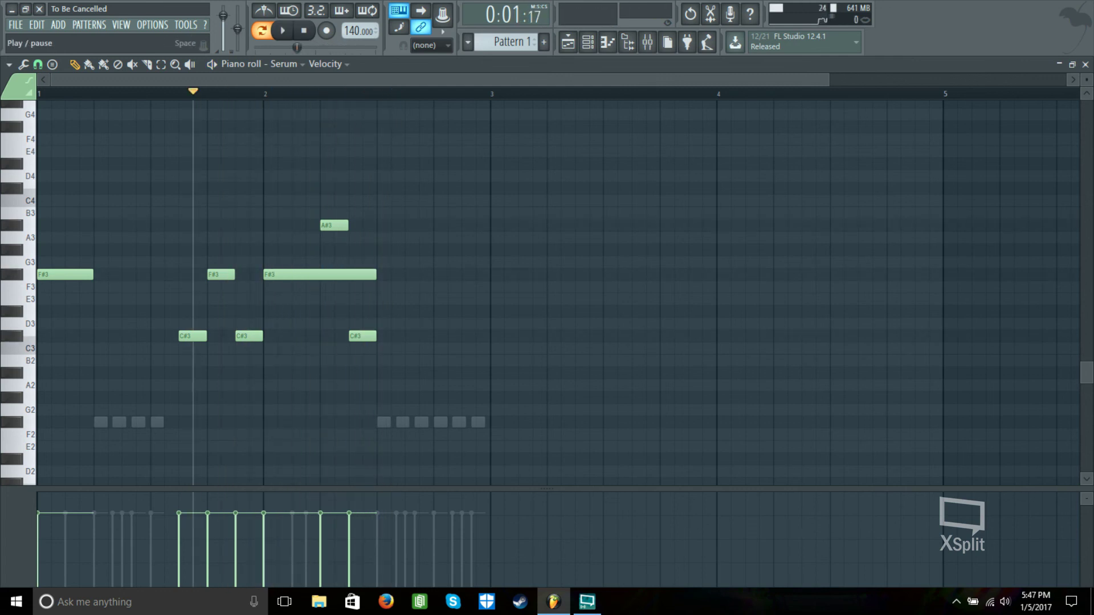
left_click(178, 91)
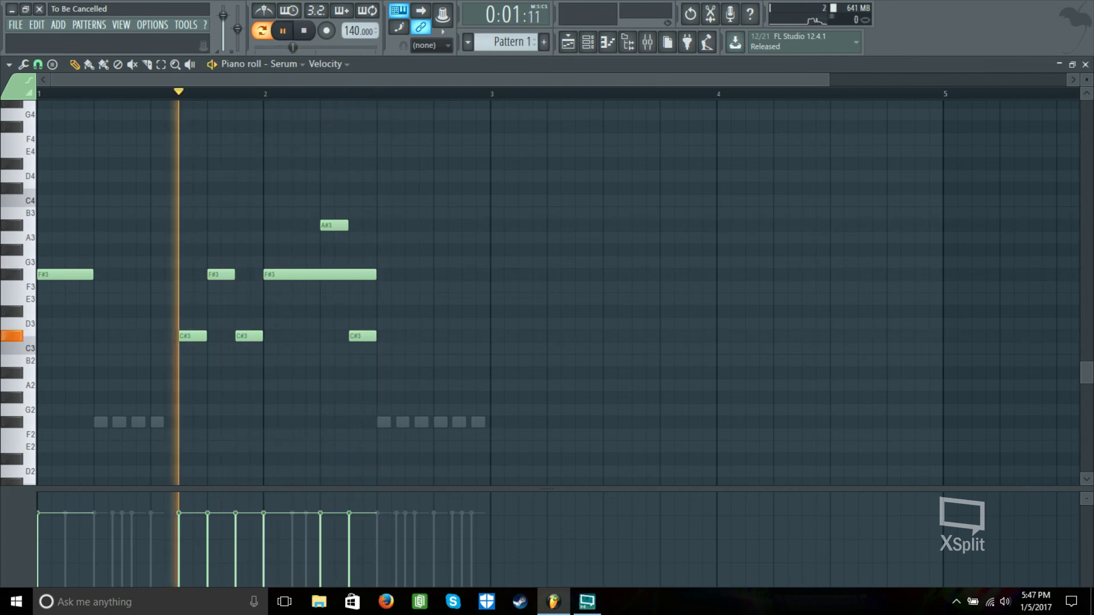
key("space")
key("space")
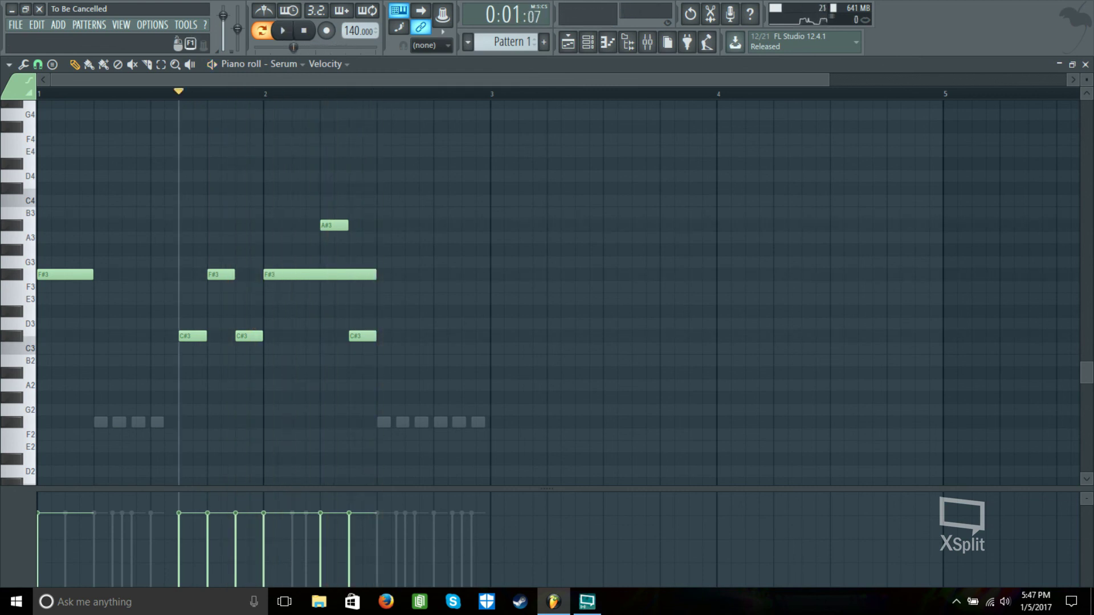
key("F7")
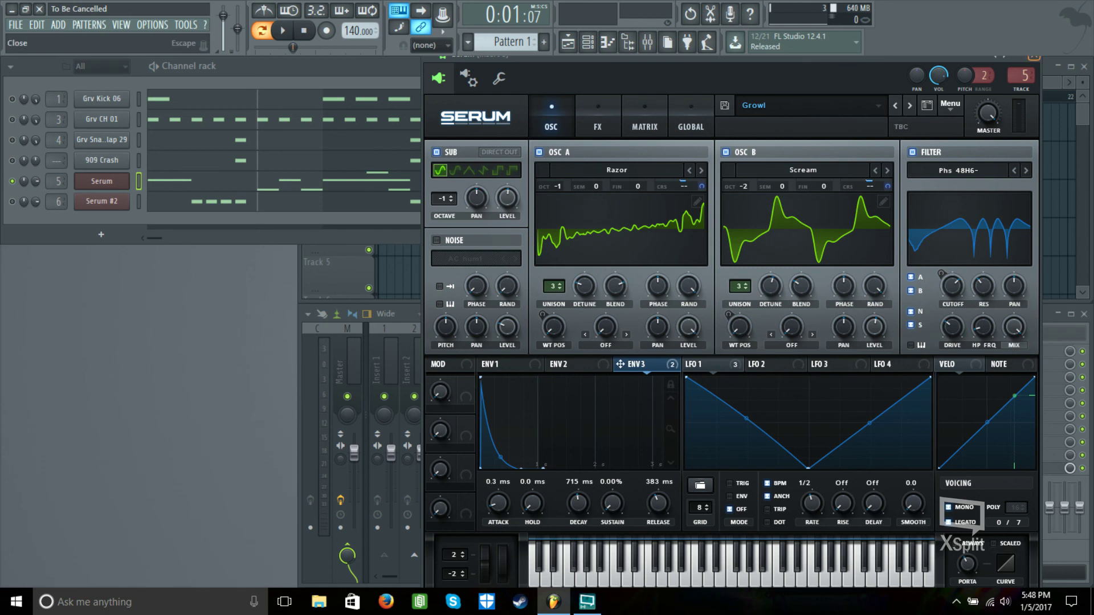
left_click(1034, 56)
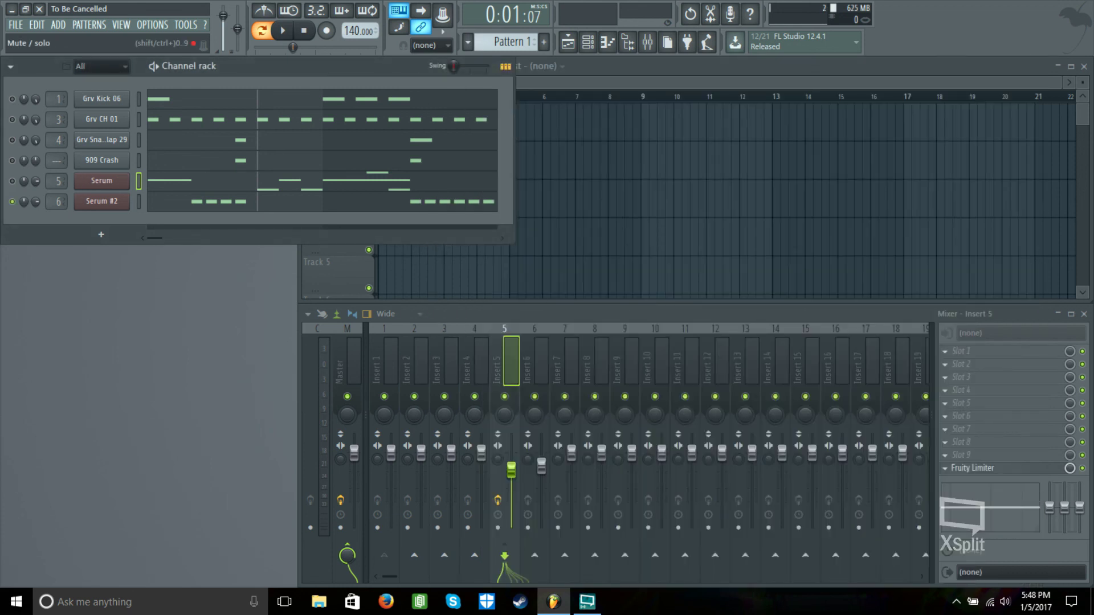
Open the Serum #2 channel's Screech patch, and examine envelope 2 and oscillator A's Analog_BD_Sin wavetable.
left_click(102, 201)
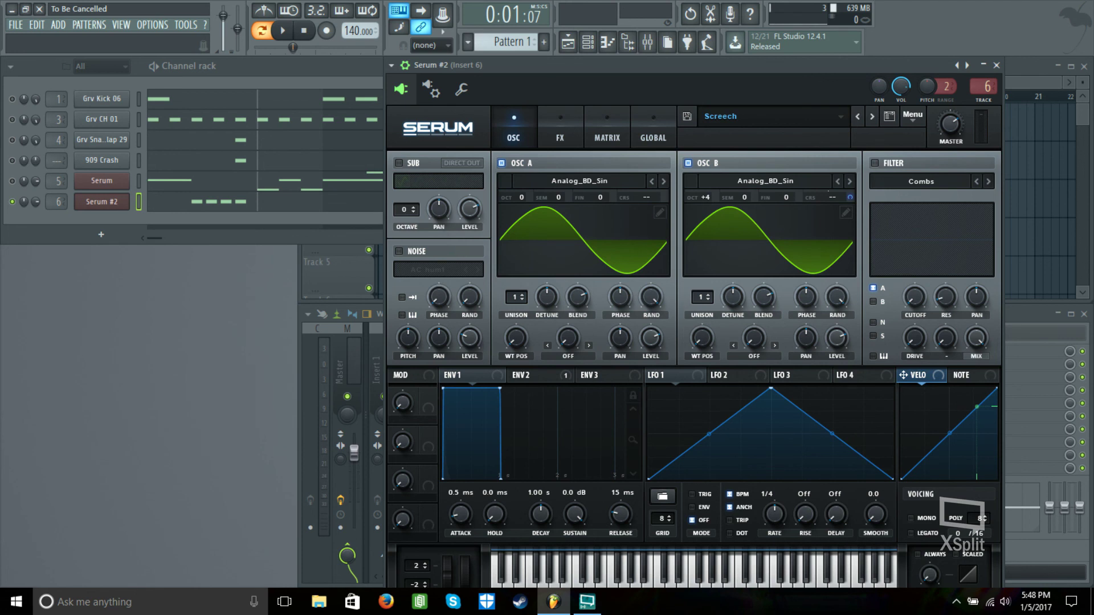
left_click(527, 375)
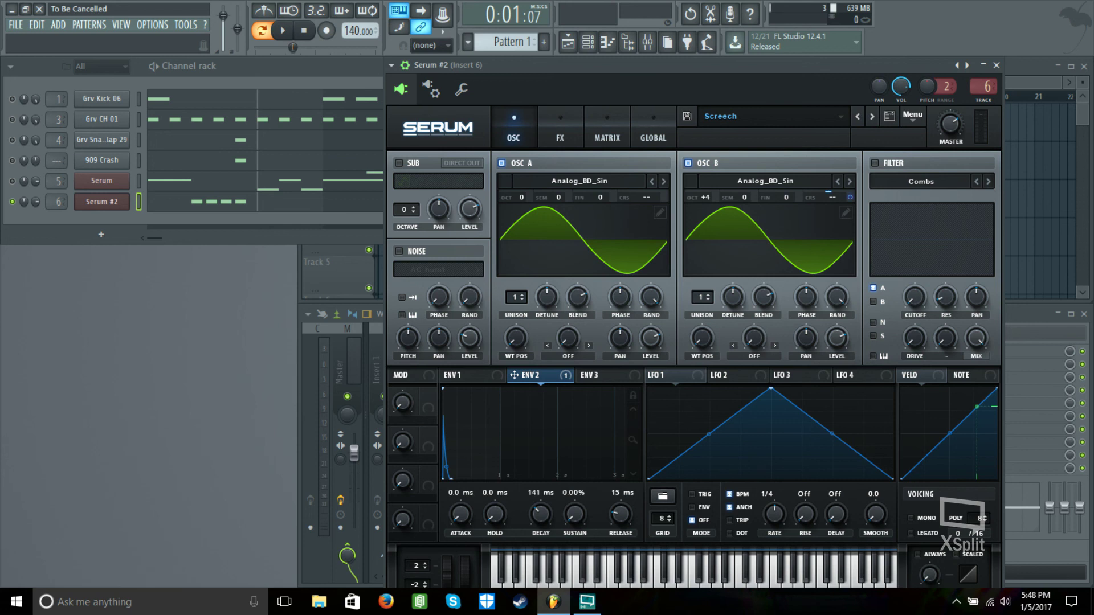
left_click(578, 181)
mouse_move(549, 197)
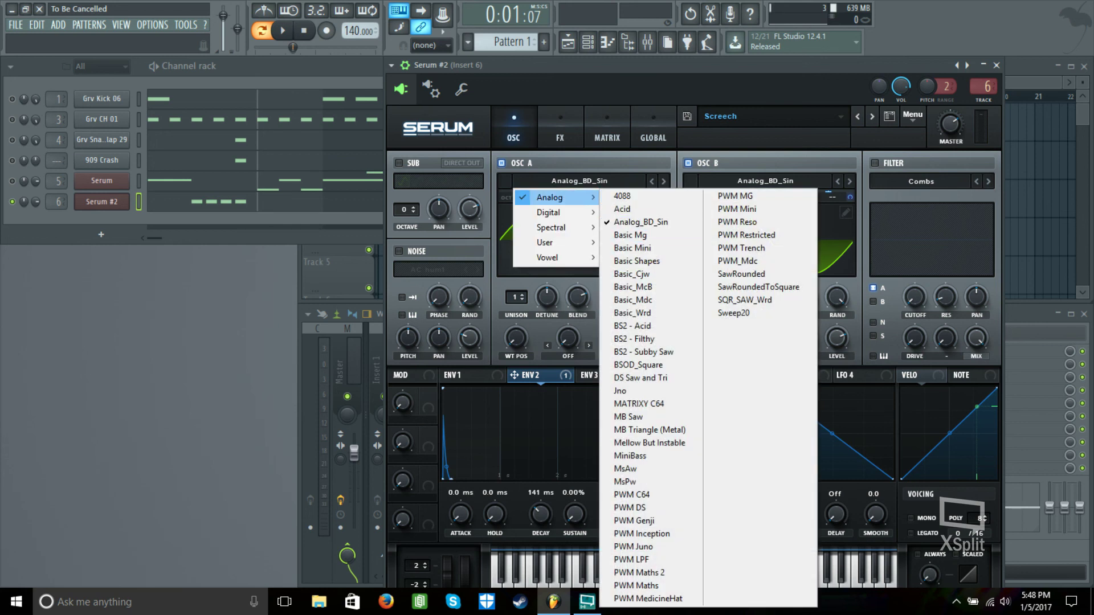
left_click(640, 222)
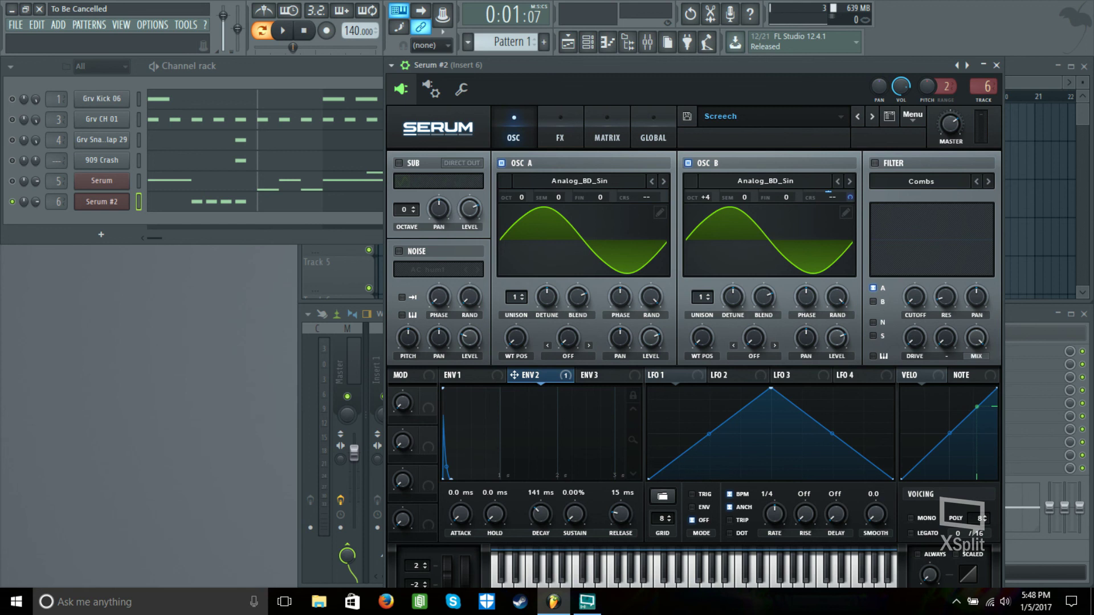
Examine the Screech patch's effects page, play the sound from the oscillator page, and close the synth window.
left_click(560, 128)
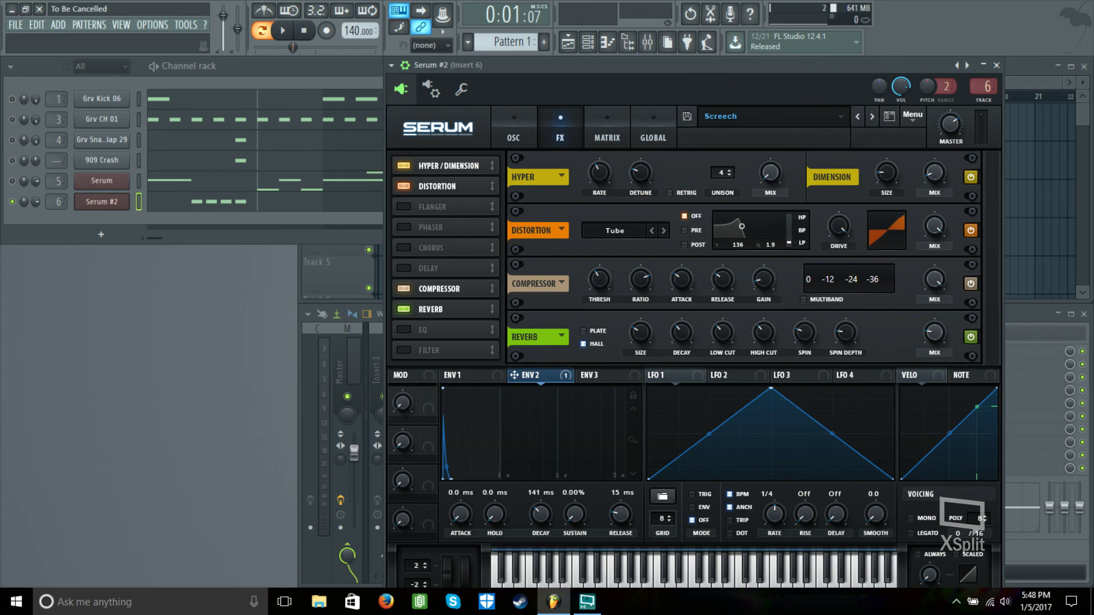
left_click(513, 134)
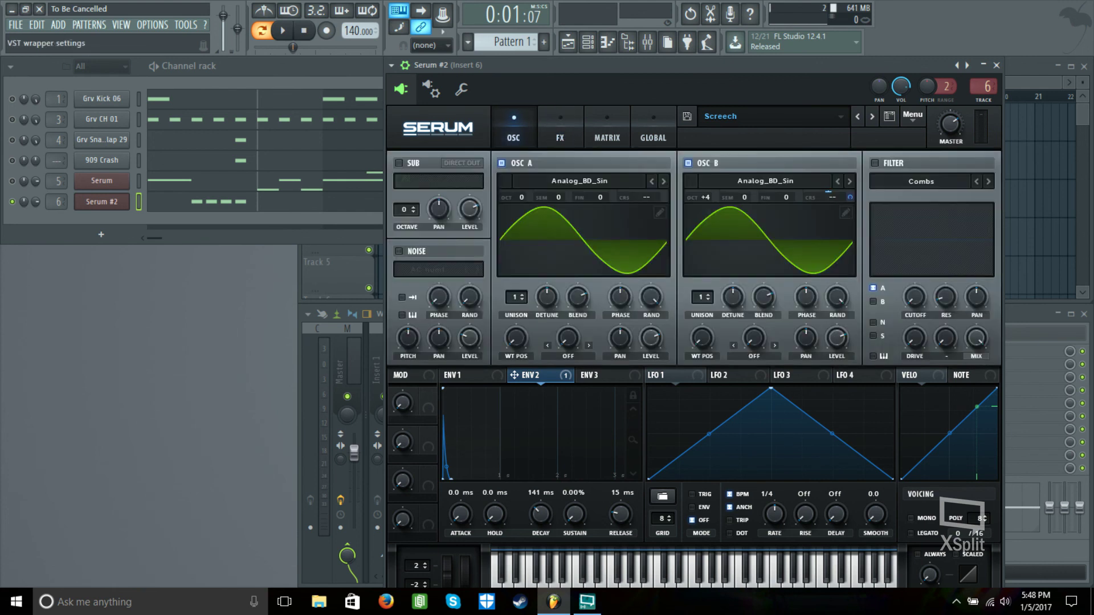
left_click(283, 30)
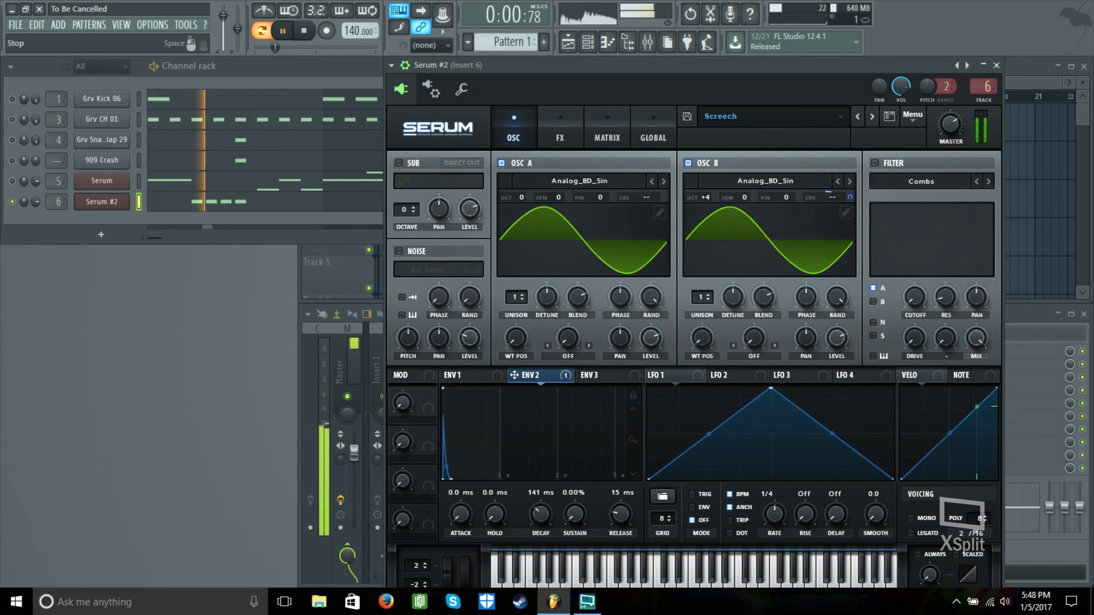
left_click(303, 30)
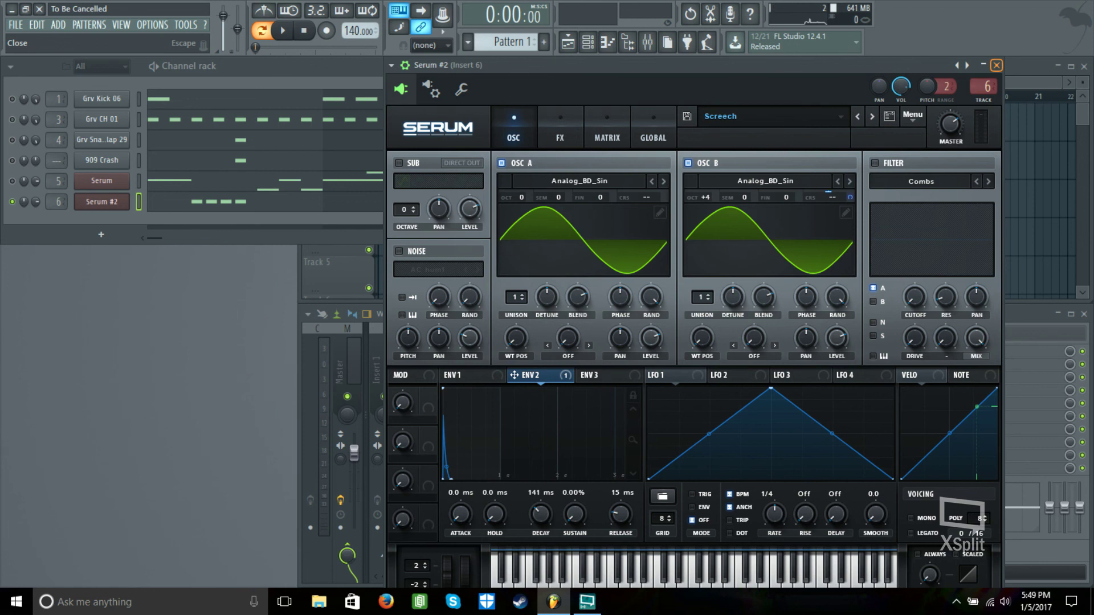
left_click(995, 65)
Open the Serum #2 channel's notes in the piano roll, and set the snap to 1/3 step.
right_click(126, 199)
left_click(151, 202)
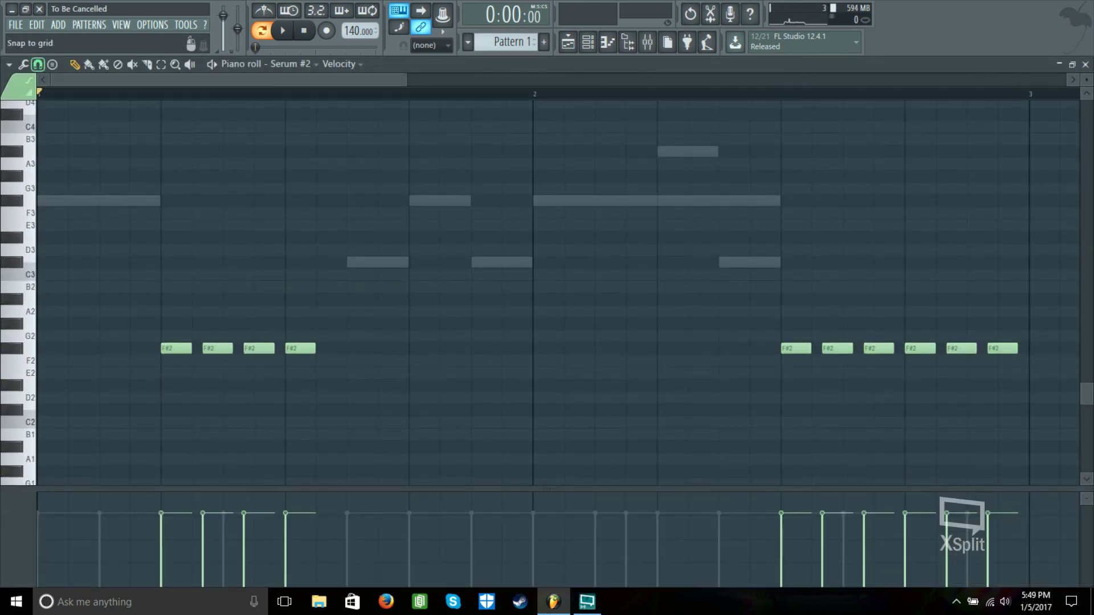
left_click(38, 64)
left_click(54, 168)
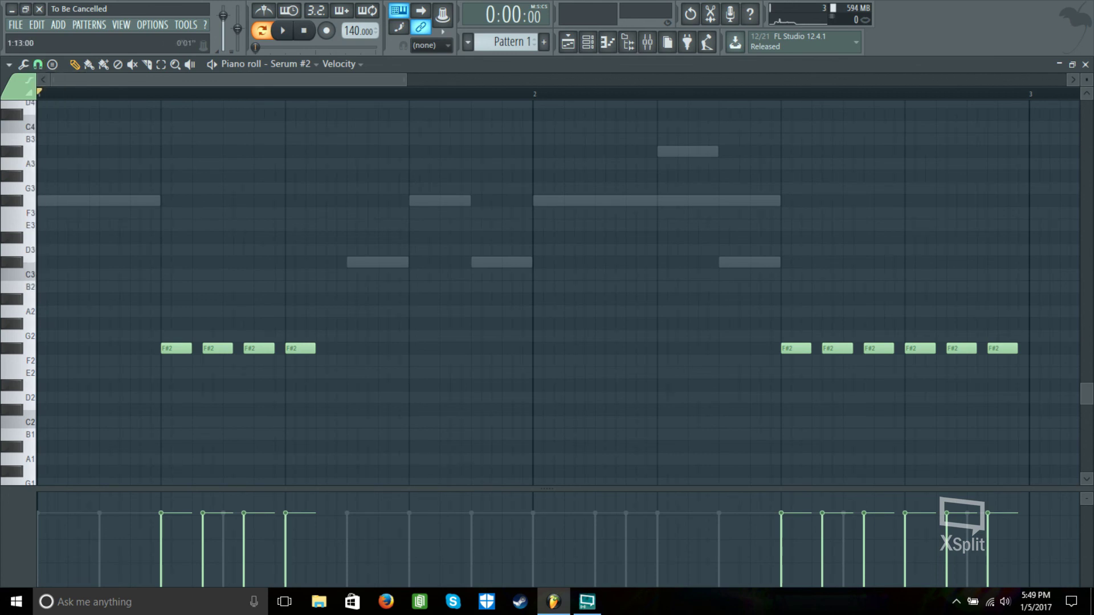
left_click(37, 64)
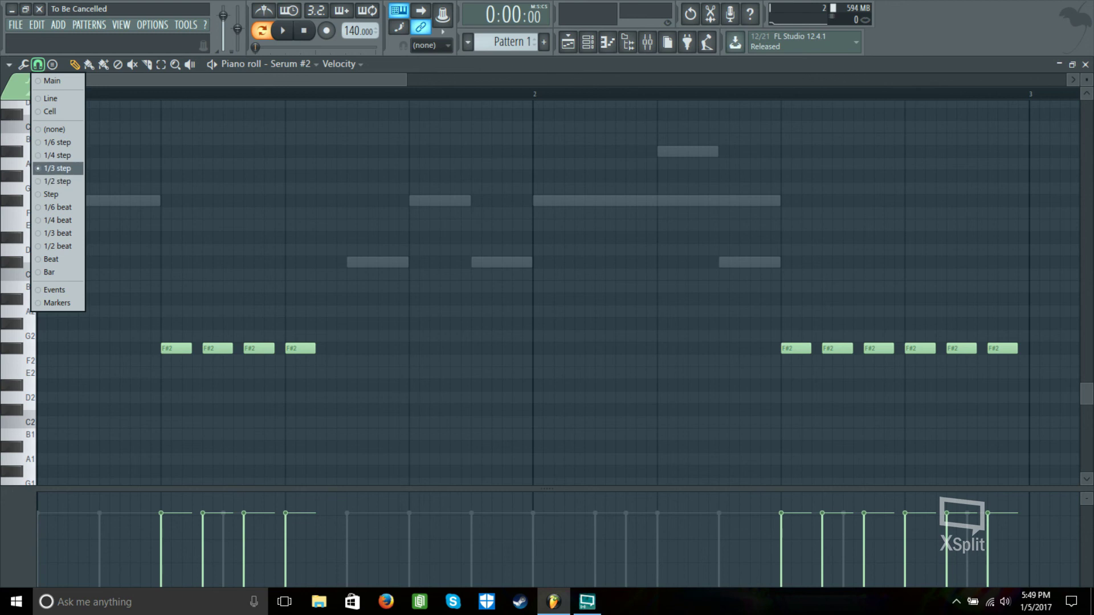
mouse_move(151, 79)
left_mouse_down()
mouse_move(363, 80)
mouse_move(149, 81)
left_mouse_up()
Place two trial A2 notes above the first F#2 notes in bar 1, and delete them.
scroll(547, 336, "up", 2, "ctrl")
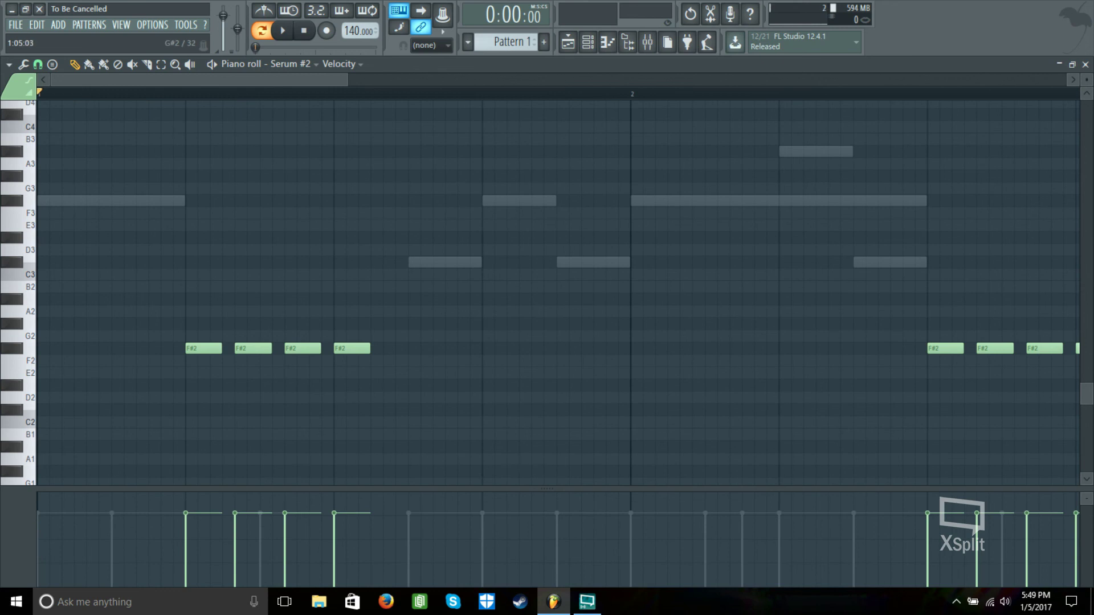
left_click(194, 311)
left_click(267, 311)
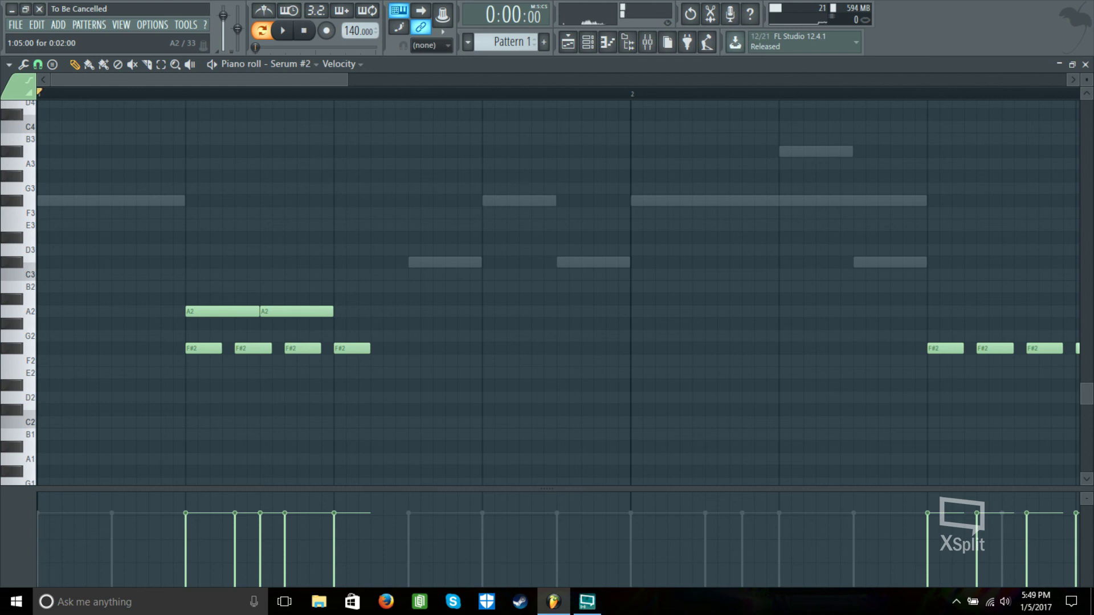
right_click(296, 311)
right_click(222, 311)
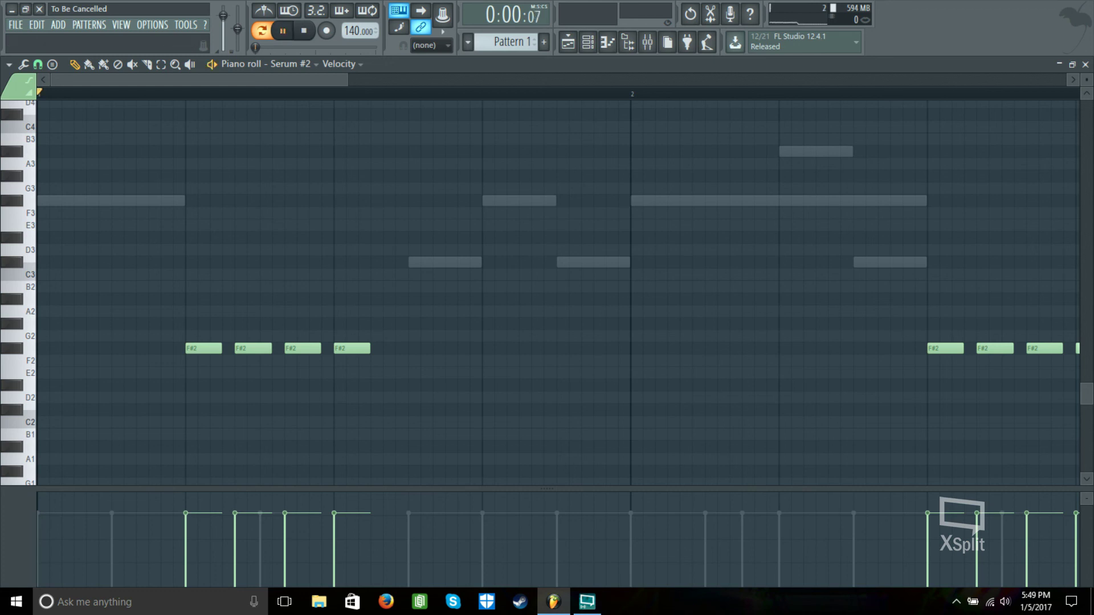
Play the Serum #2 notes briefly, and set the piano roll snap to Line.
key("space")
key("space")
scroll(558, 285, "down", 3, "ctrl")
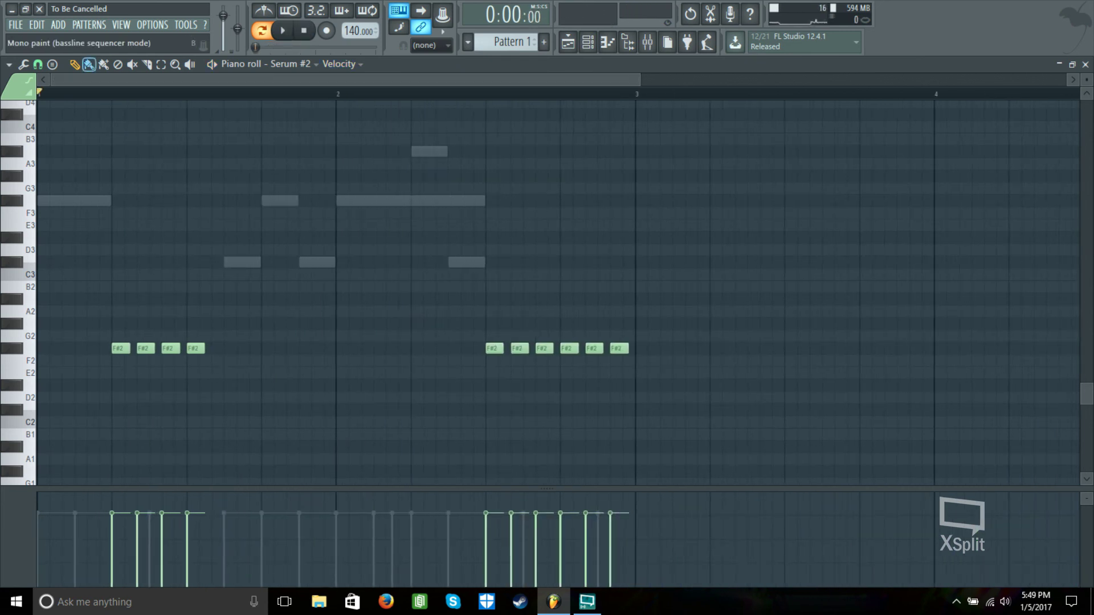
left_click(38, 64)
left_click(50, 98)
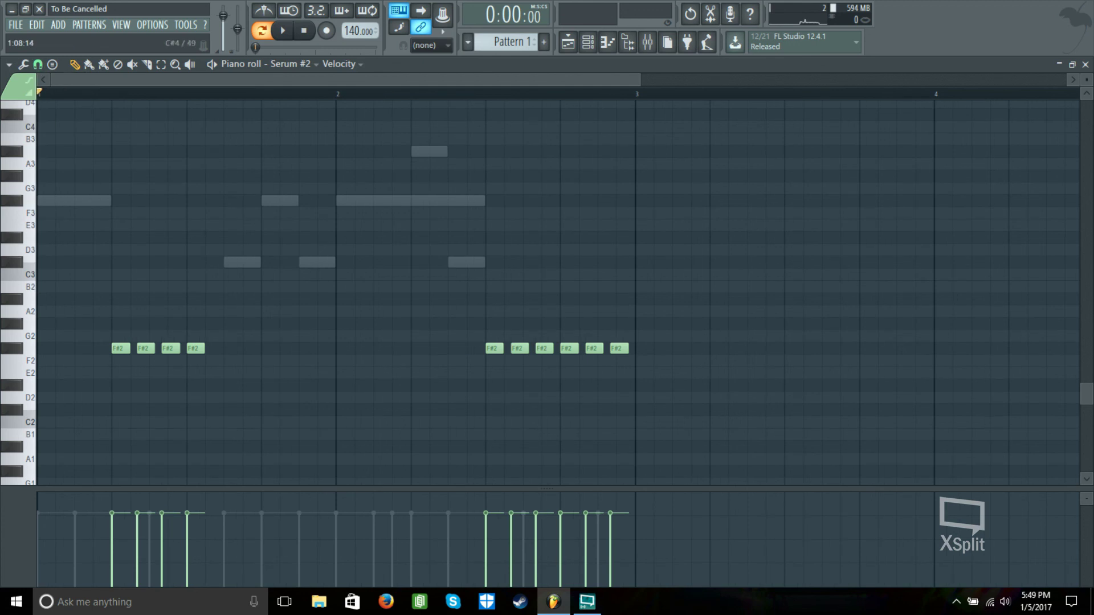
scroll(547, 285, "up", 2, "ctrl")
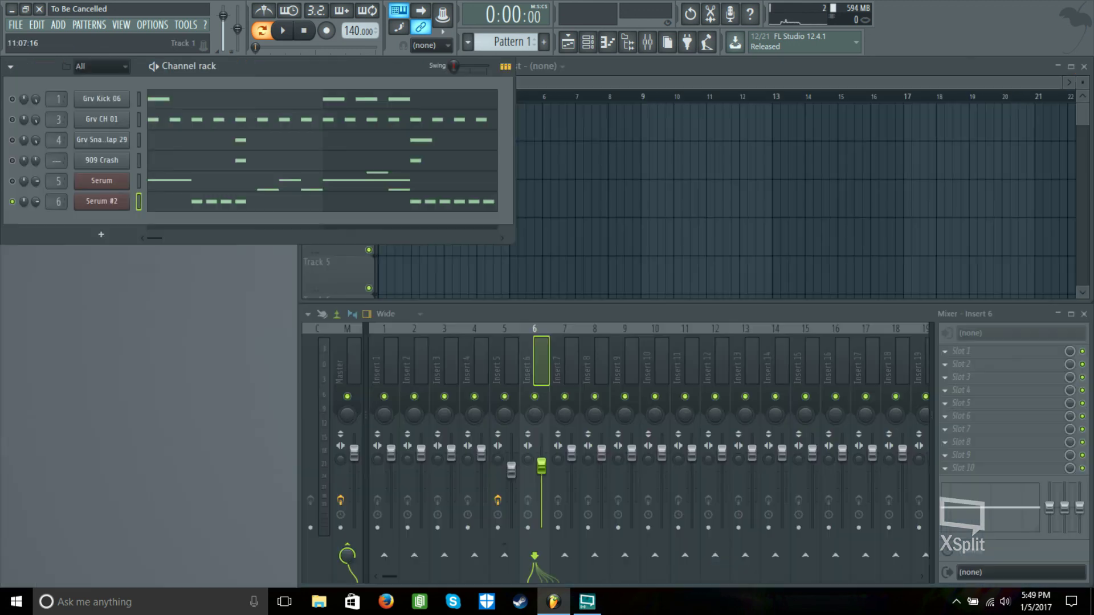
Close the piano roll, and play the whole pattern with all channels unmuted.
left_click(1086, 63)
key("space")
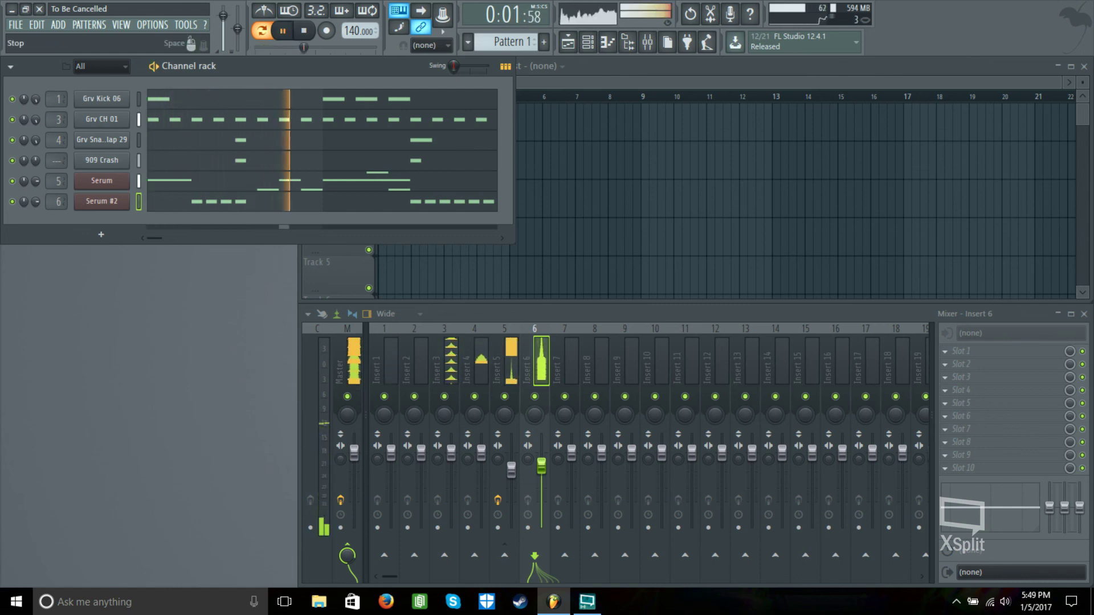
key("space")
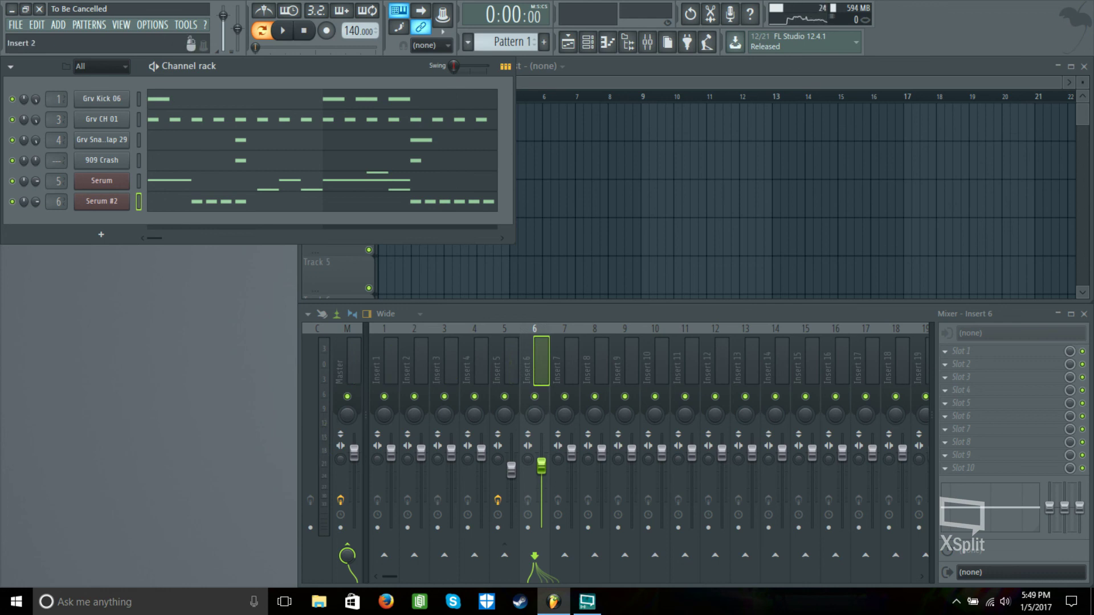
Select mixer Insert 1, unlink its send to Insert 5, and route it to Insert 5 again.
left_click(421, 362)
left_click(391, 362)
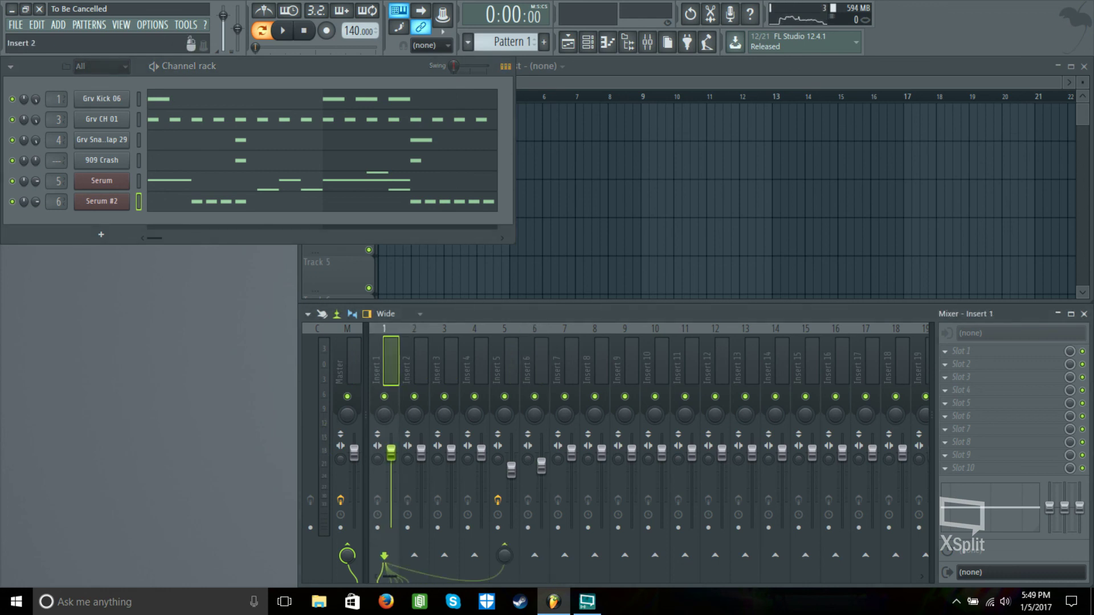
left_click(504, 554)
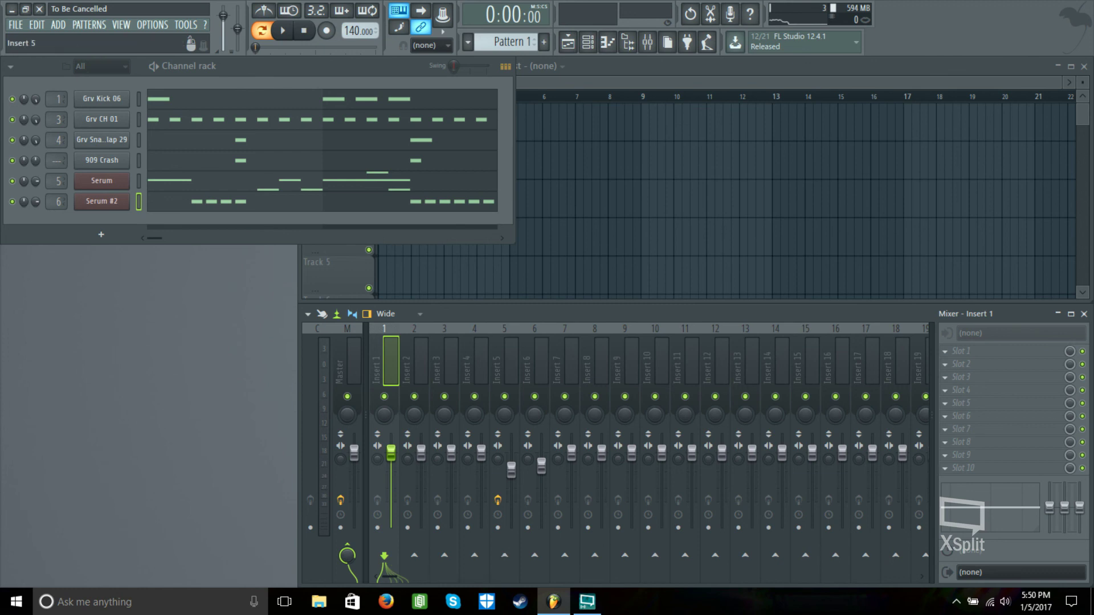
left_click(504, 555)
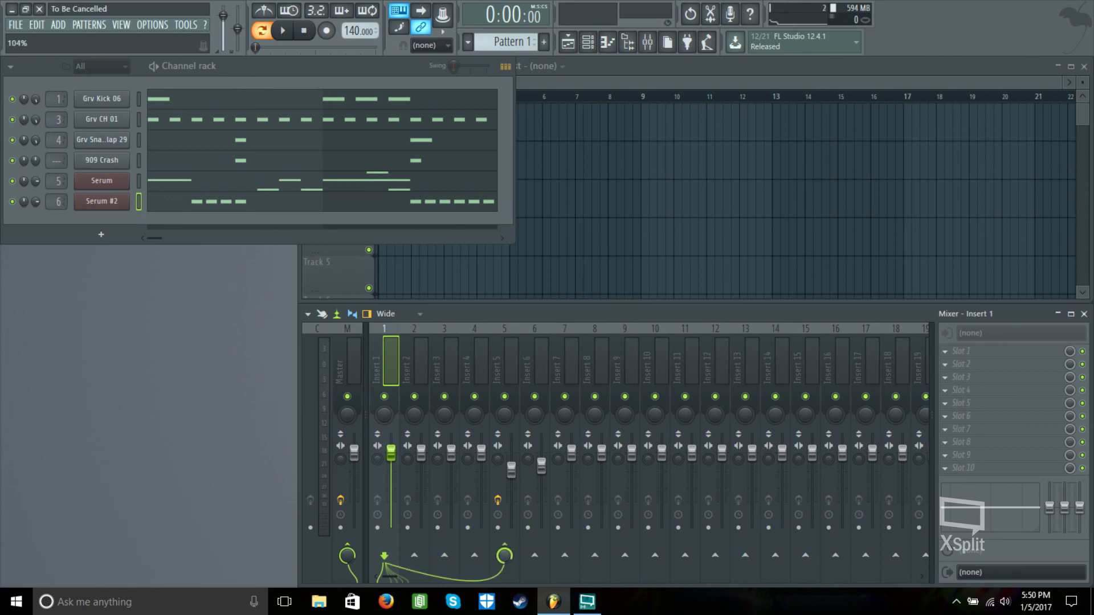
Open Fruity Limiter on Insert 5, and set its compressor mode to use sidechain input 1.
left_click(511, 360)
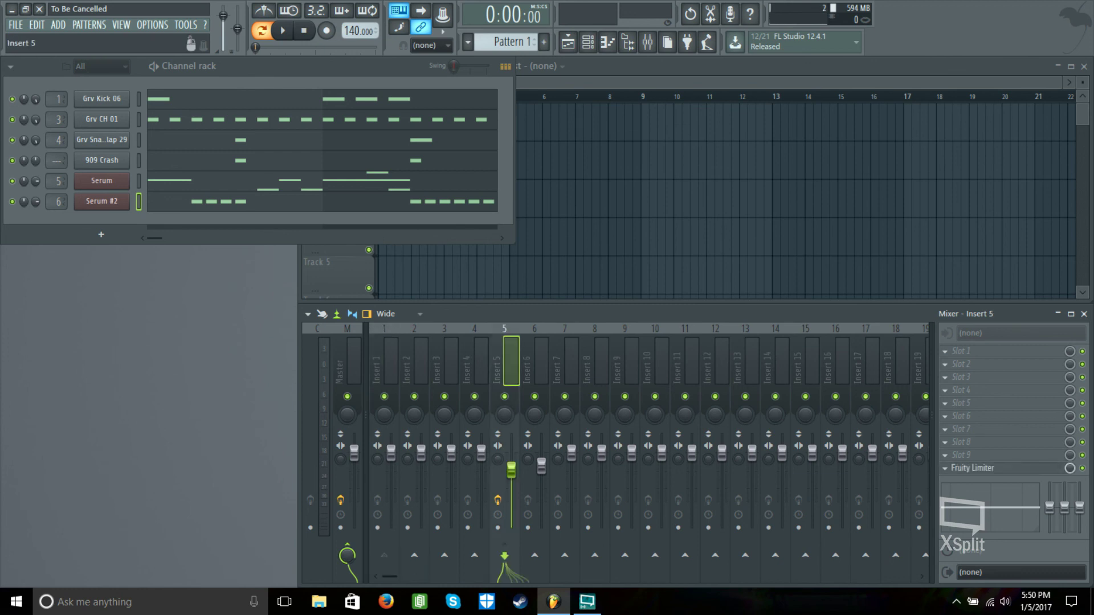
left_click(971, 468)
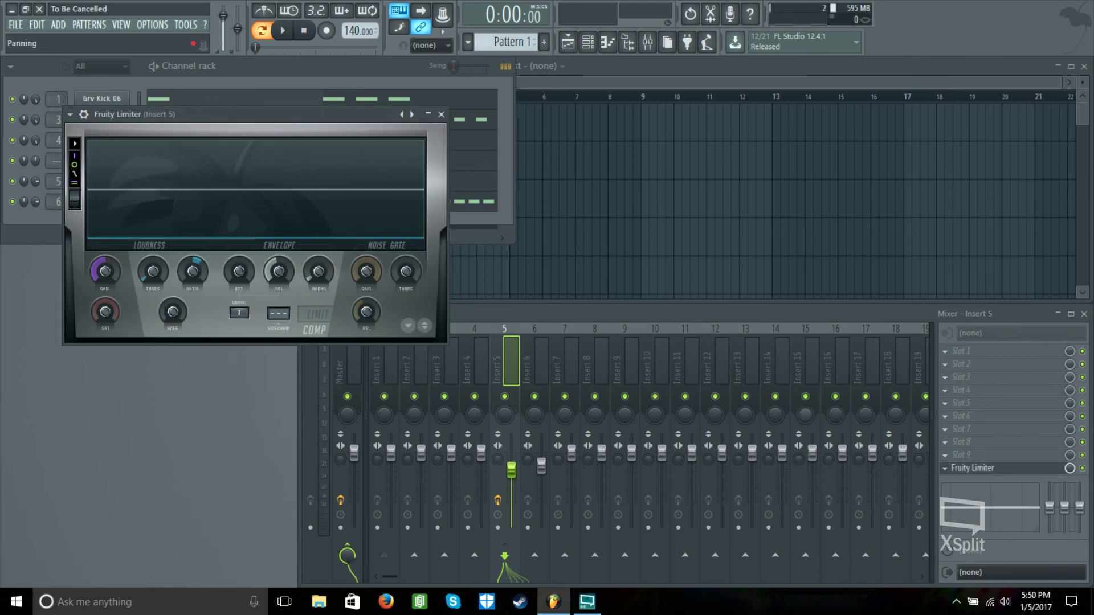
left_click(318, 314)
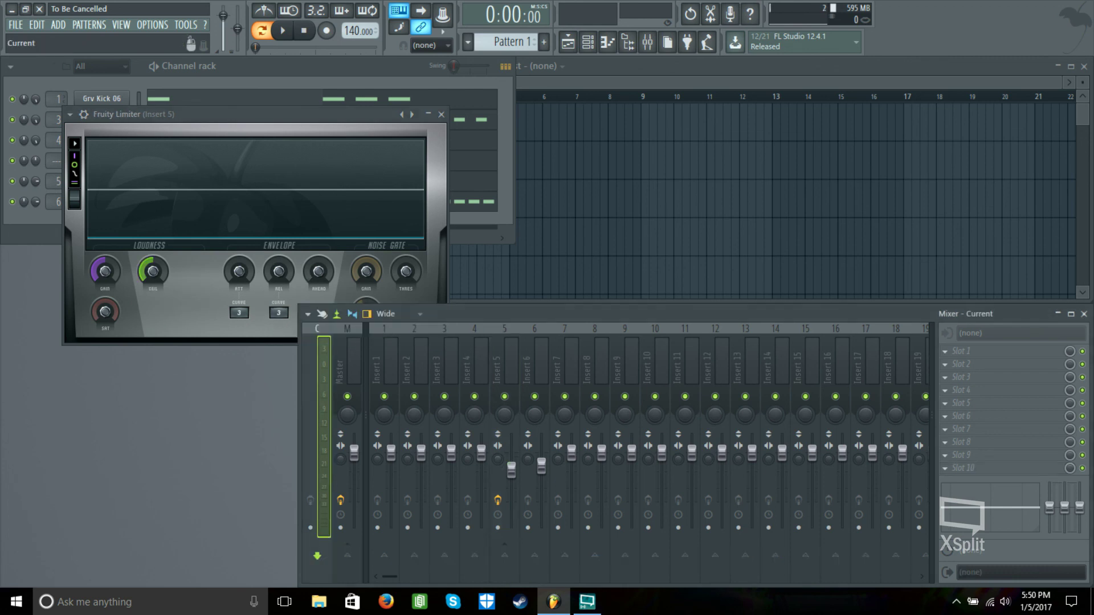
right_click(153, 271)
key("Escape")
left_click(314, 330)
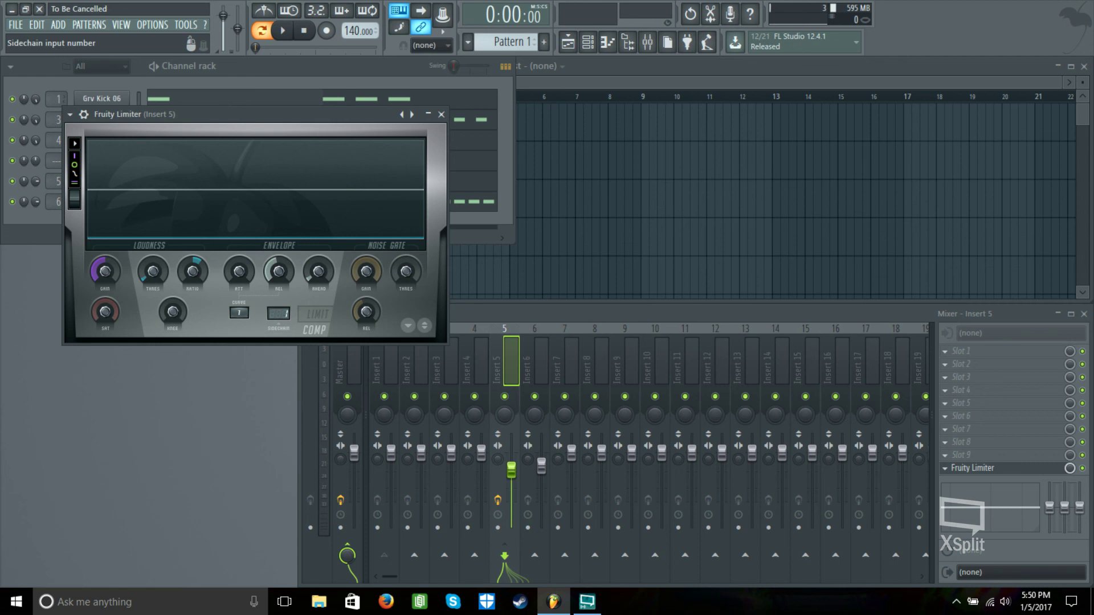
Play the pattern to check the sidechain compression in Fruity Limiter, and close the plugin.
key("space")
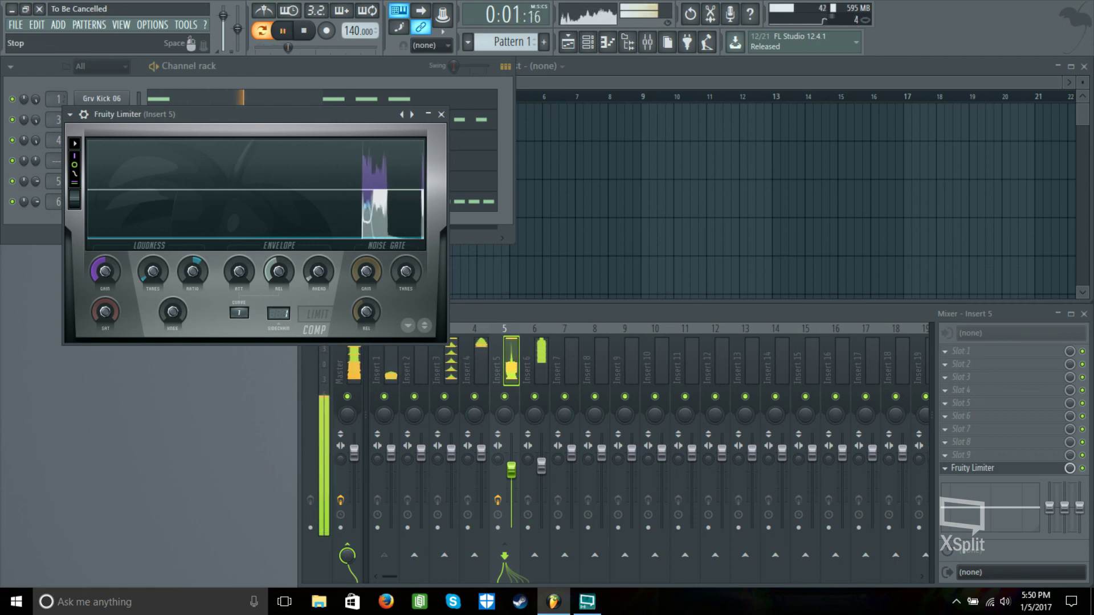
key("space")
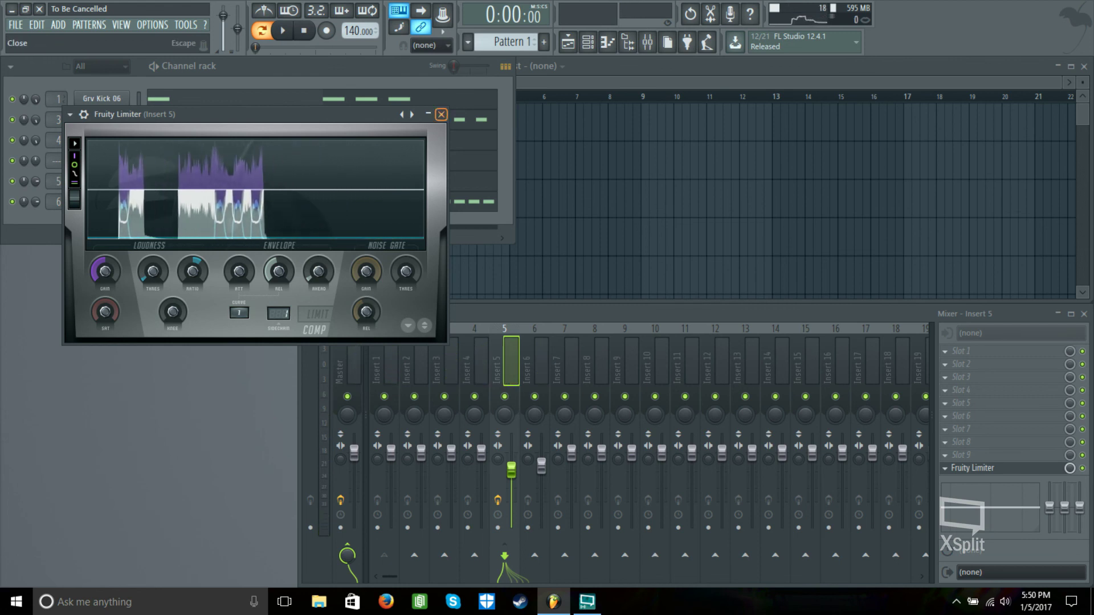
left_click(441, 114)
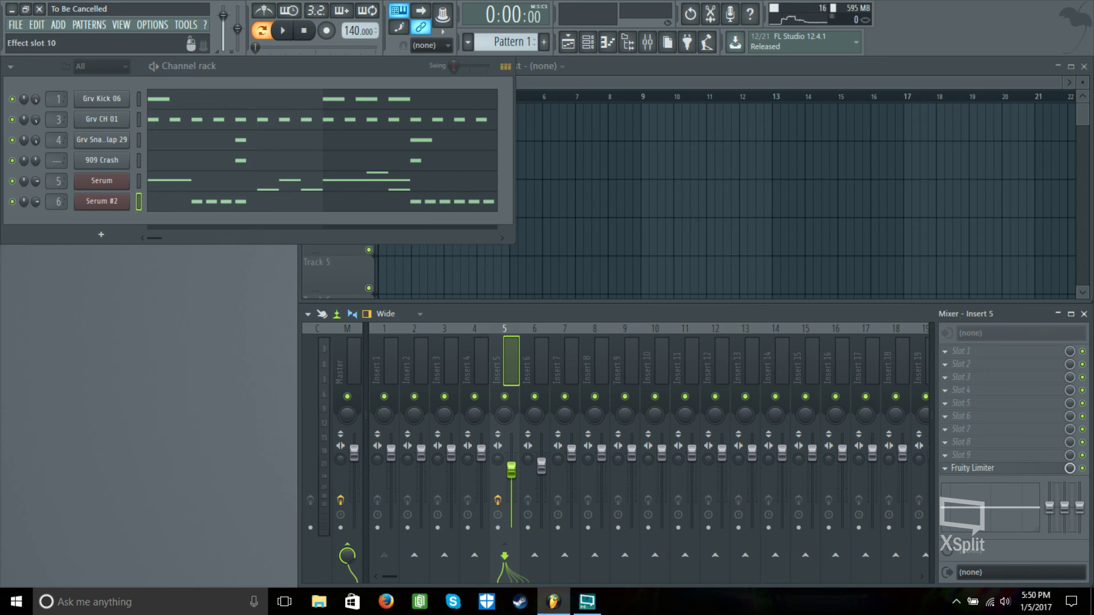
View the effect slots of the Master and Insert 5 tracks, and briefly reopen Serum's Growl patch.
left_click(353, 361)
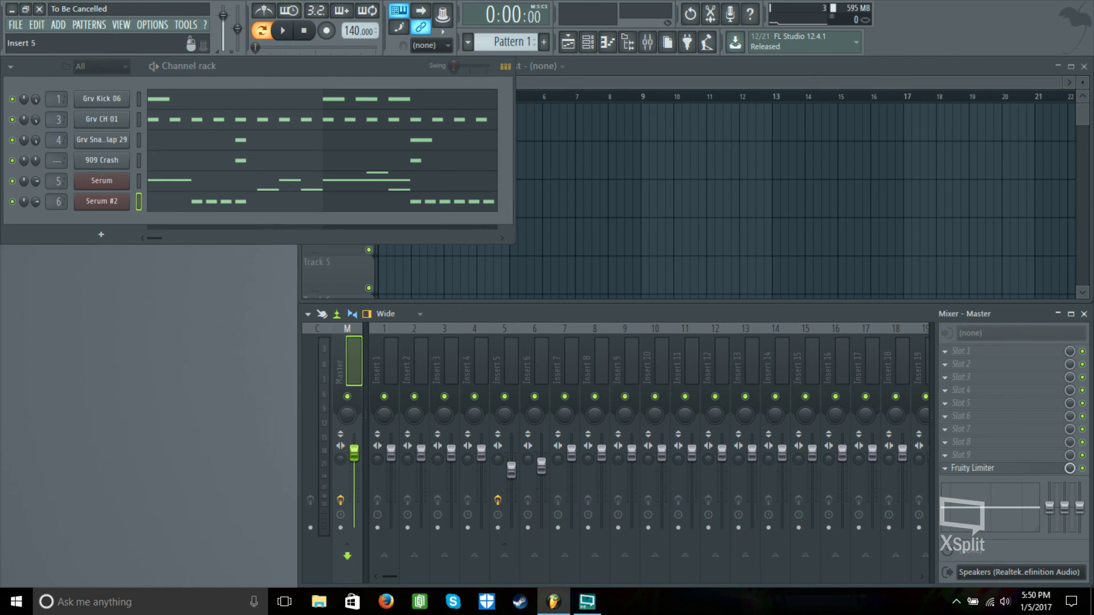
left_click(504, 358)
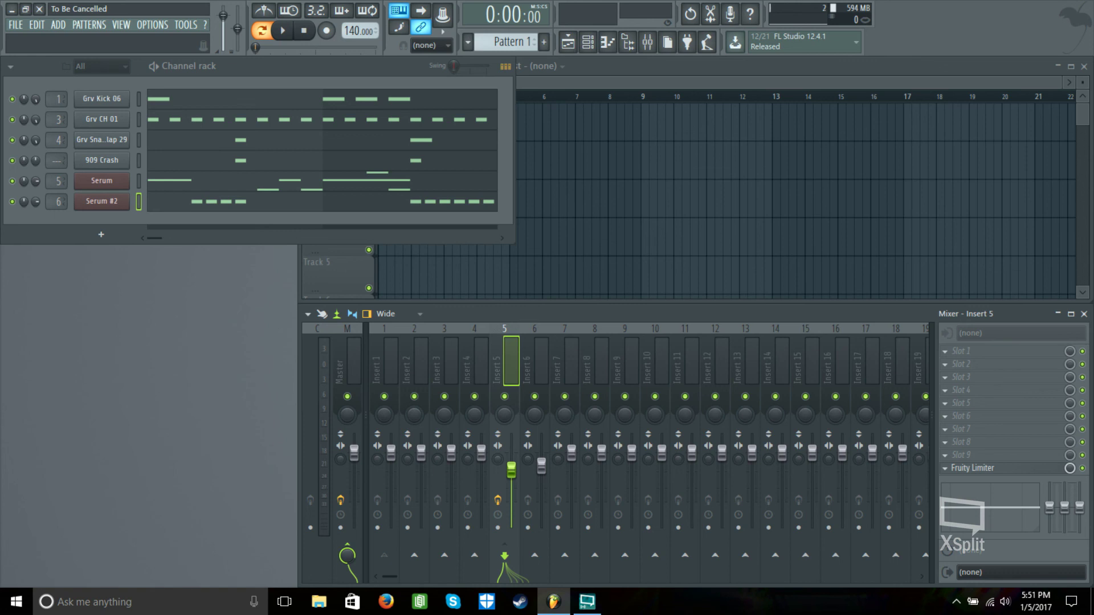
left_click(101, 180)
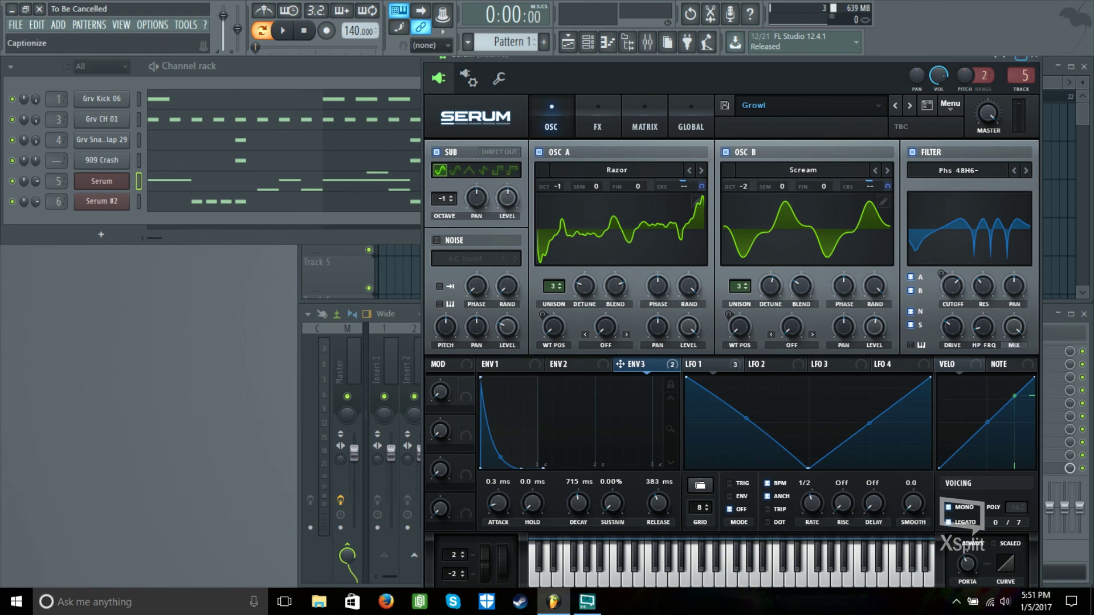
left_click(1033, 57)
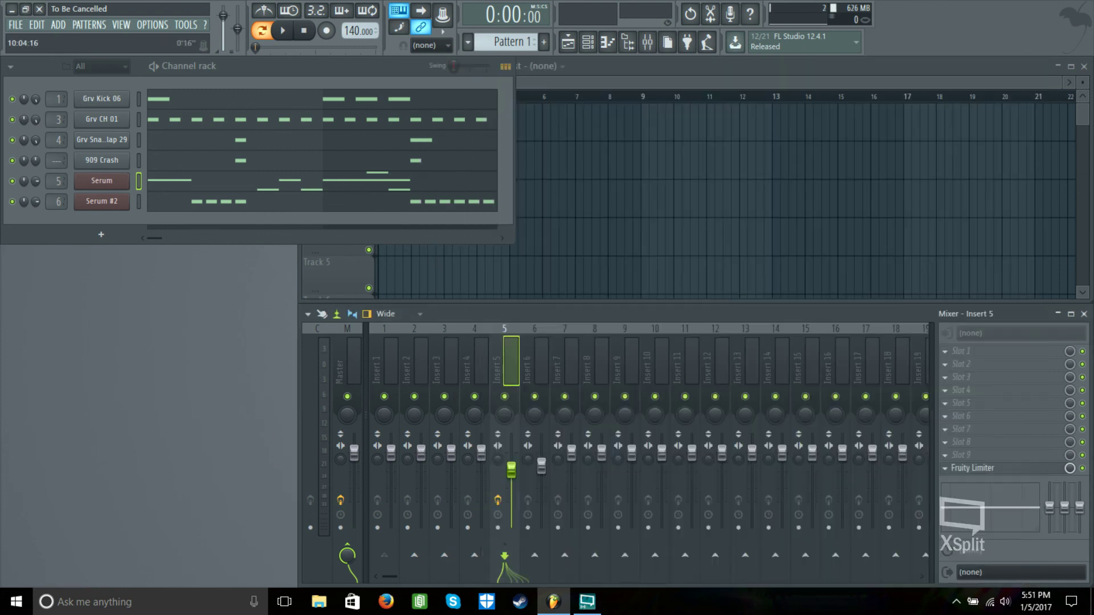